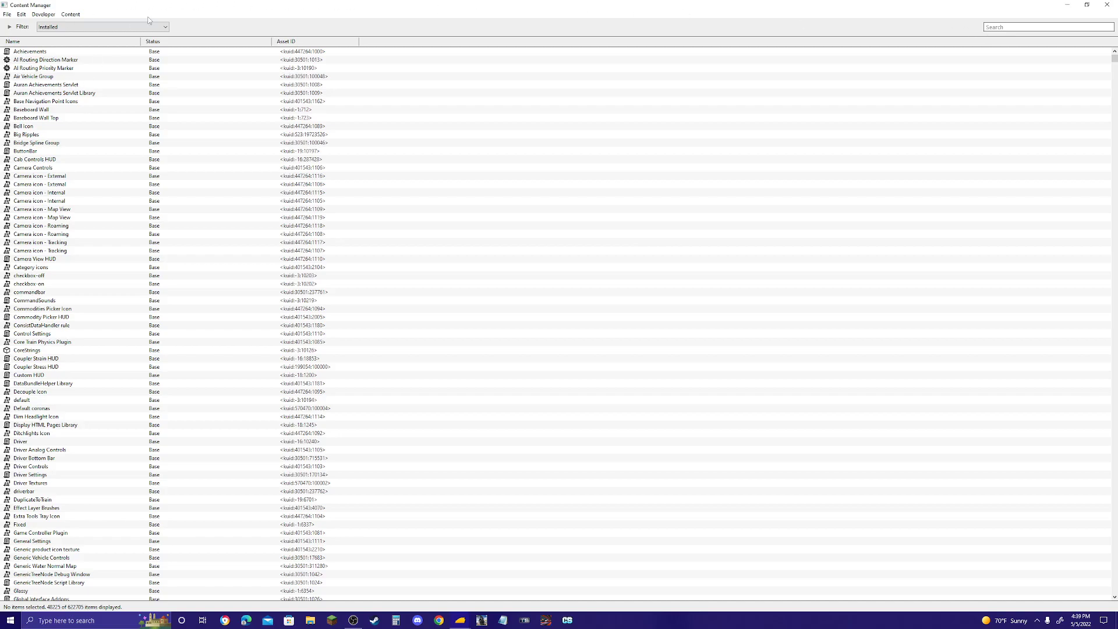
# Step: Restore Content Manager to full screen and browse entries in the content list
pyautogui.click(1011, 29)
pyautogui.moveTo(913, 5); pyautogui.dragTo(810, 216)
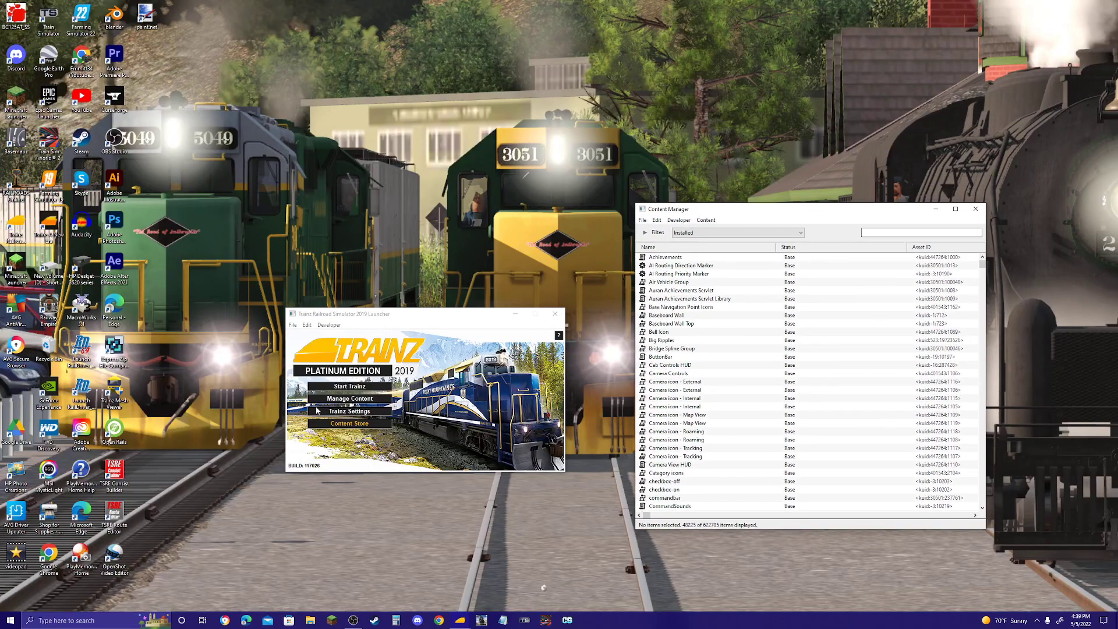
pyautogui.doubleClick(691, 209)
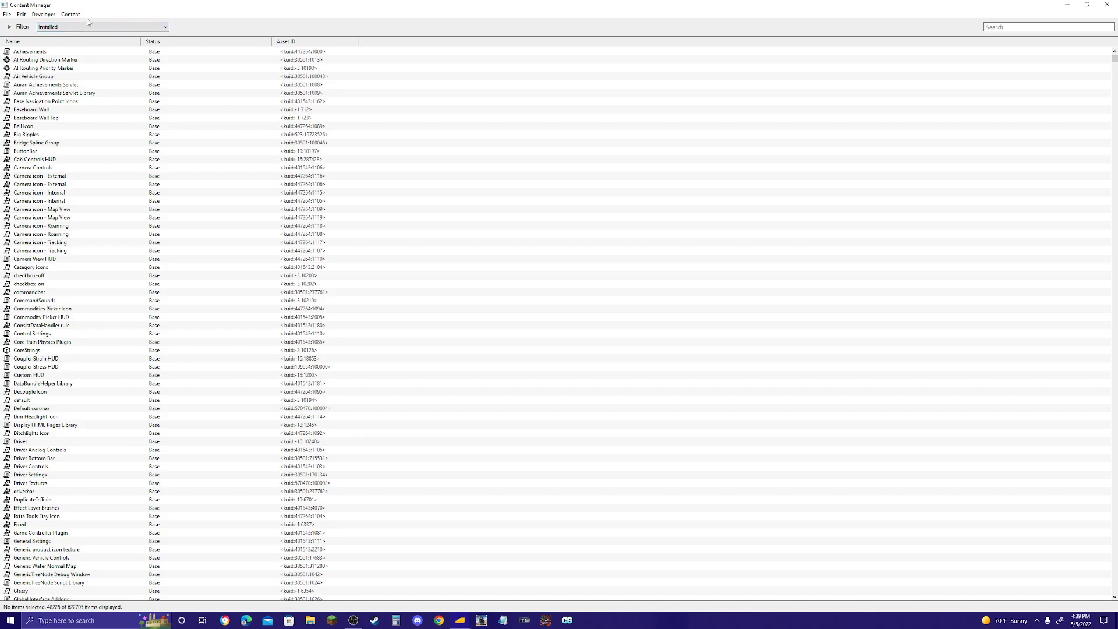
pyautogui.click(168, 119)
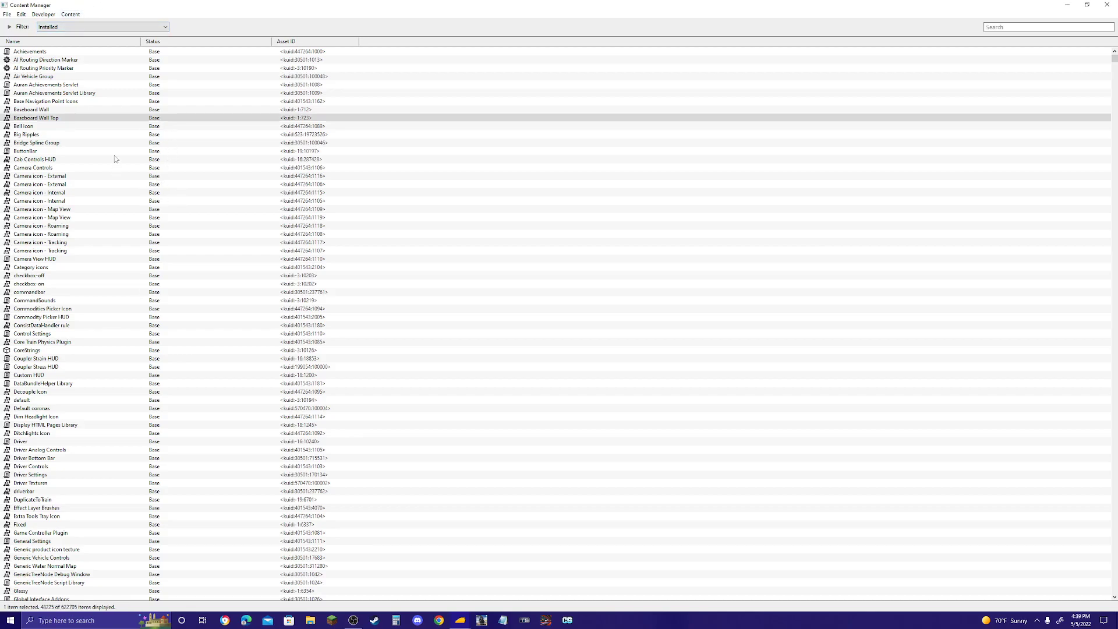
pyautogui.click(111, 85)
pyautogui.click(100, 53)
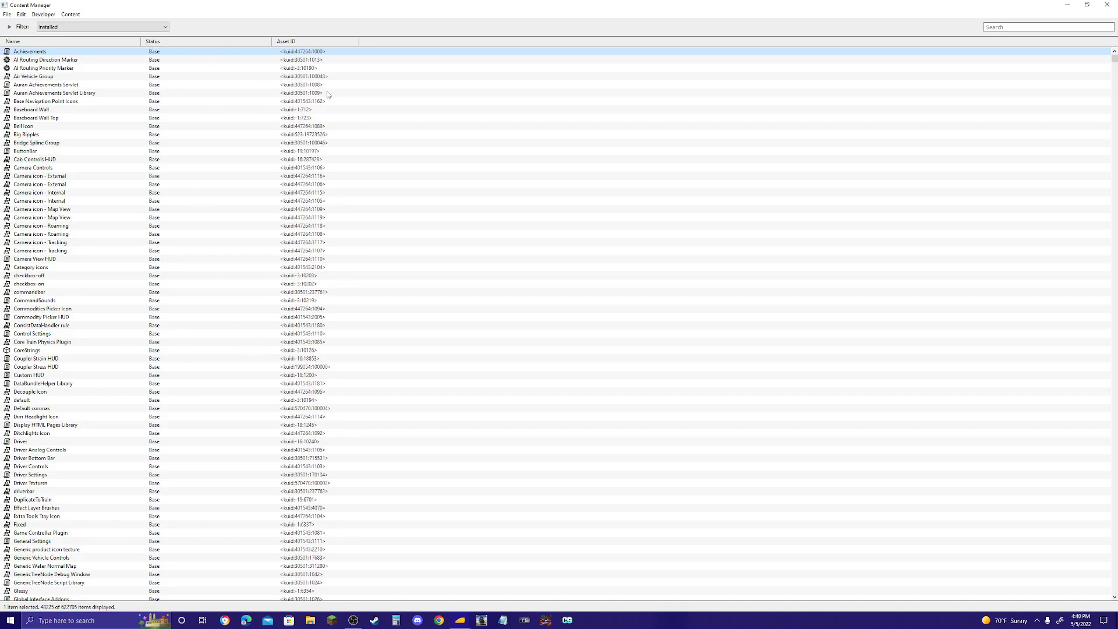
# Step: Search Content Manager for 'MWPX' and select the MWPX C40-8 locomotive
pyautogui.click(992, 26)
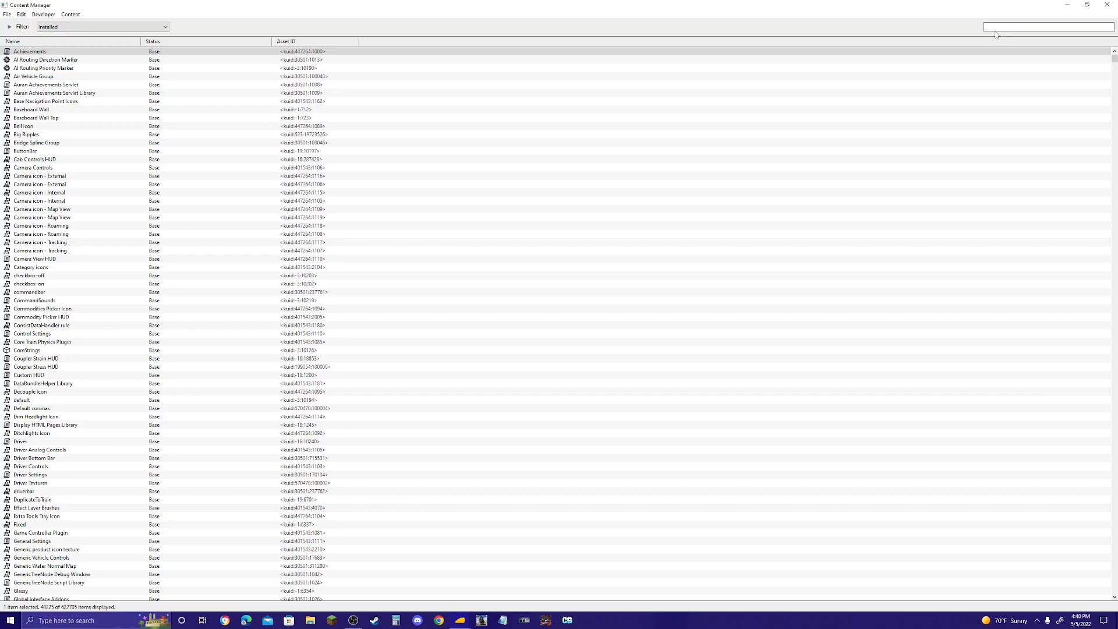
pyautogui.write('M')
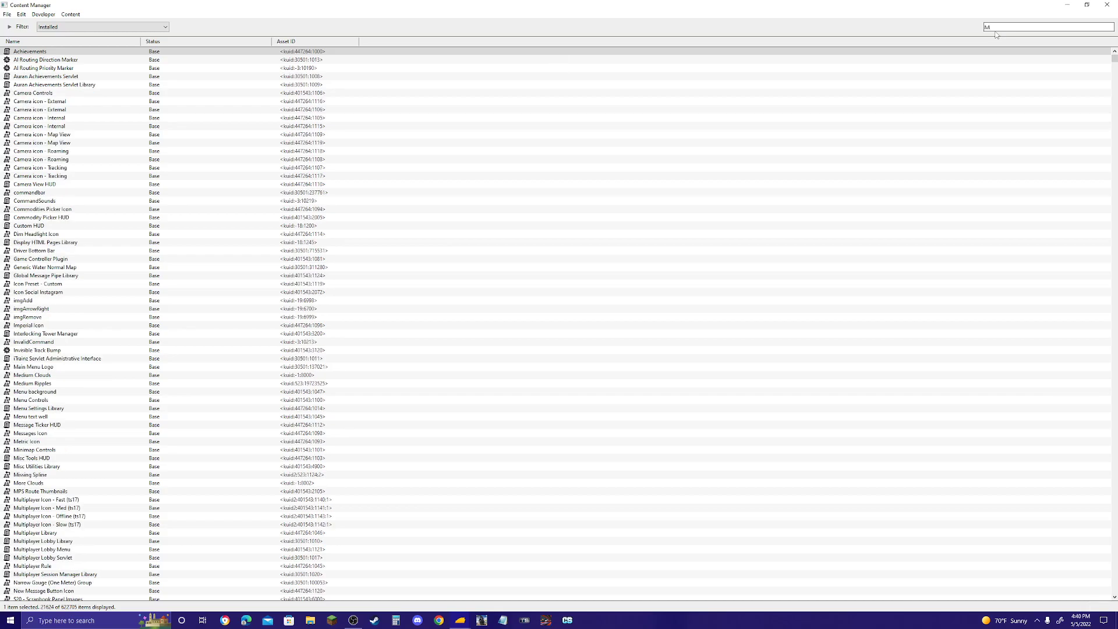
pyautogui.write('&WE')
pyautogui.press('BackSpace')
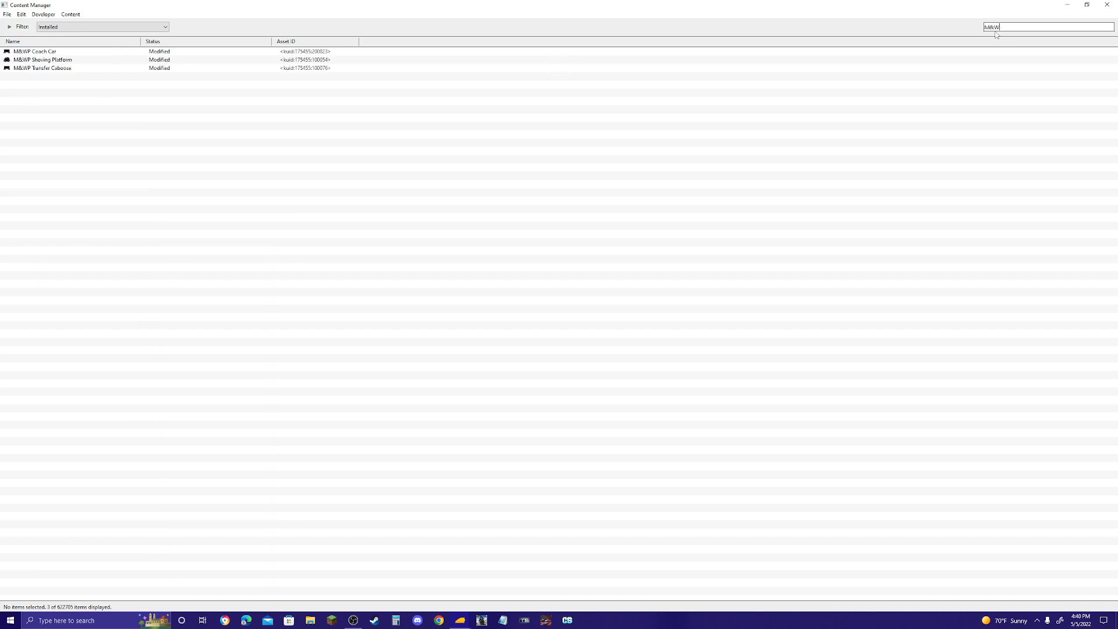
pyautogui.press('BackSpace')
pyautogui.press('BackSpace')
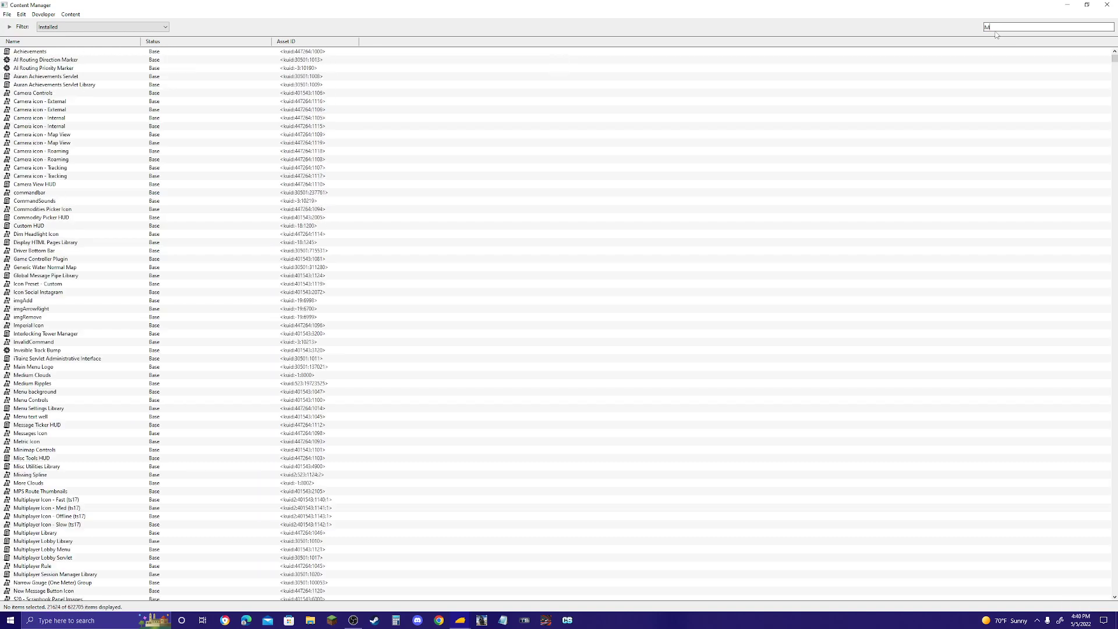
pyautogui.write('W')
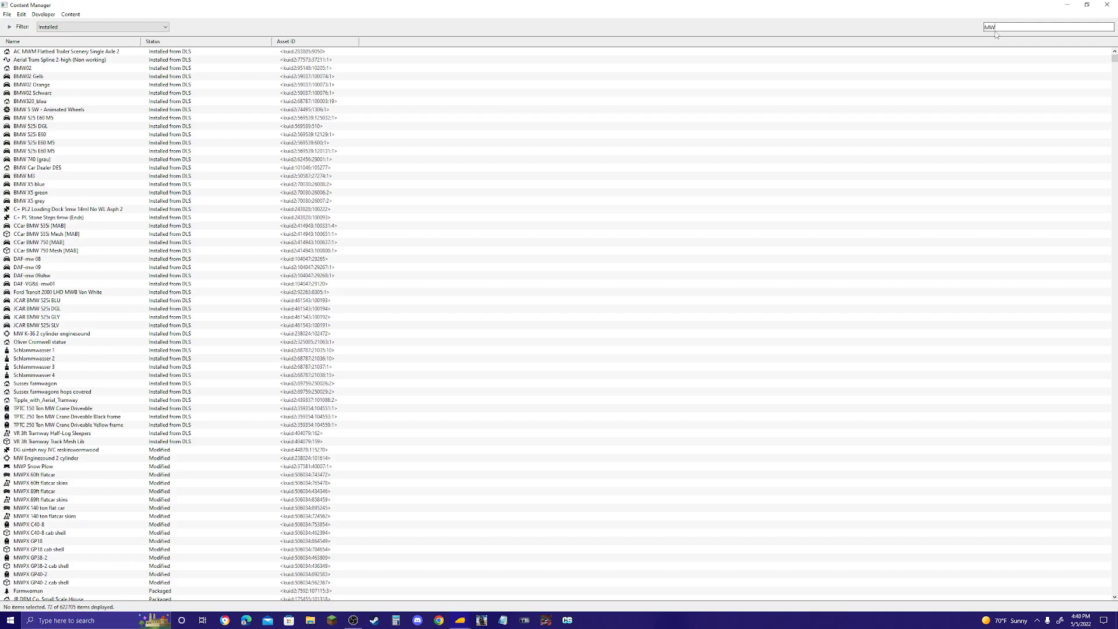
pyautogui.write('PX')
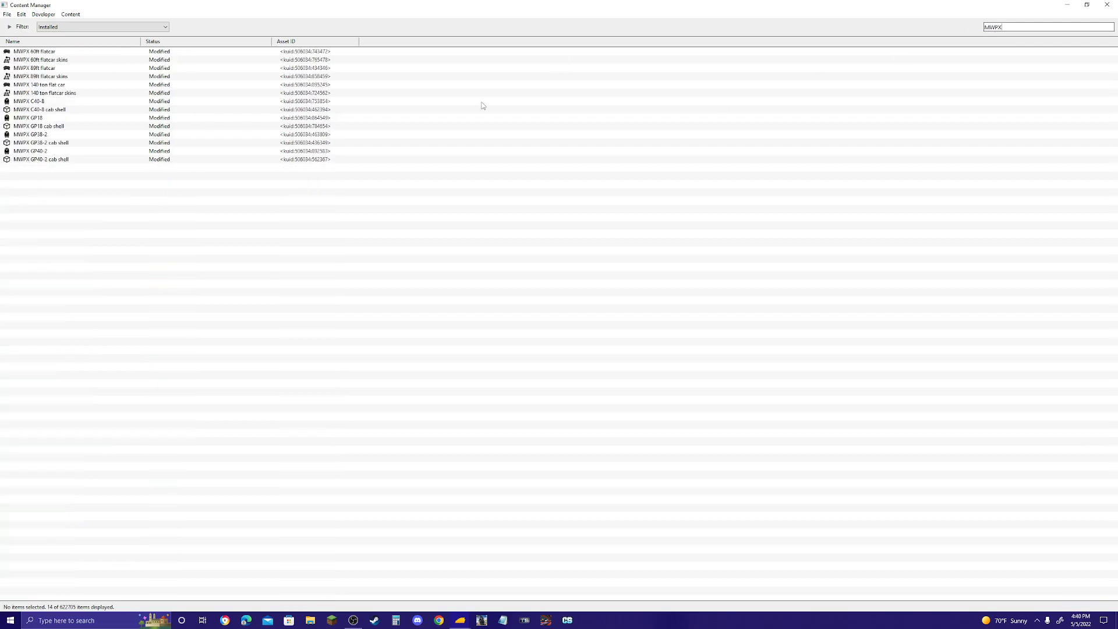
pyautogui.click(49, 102)
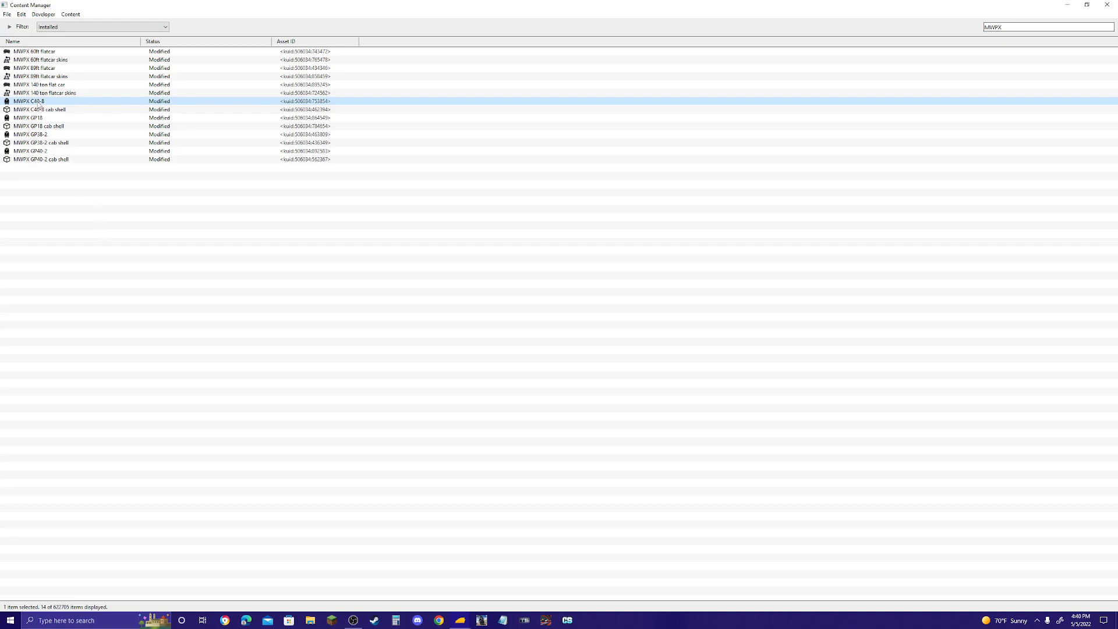
# Step: Clone the MWPX C40-8 asset and clear the 'MWPX' search
pyautogui.press('Up')
pyautogui.press('Up')
pyautogui.press('Up')
pyautogui.press('Down')
pyautogui.press('Down')
pyautogui.press('Down')
pyautogui.hotkey('ctrl', 'm')
pyautogui.doubleClick(1001, 27)
pyautogui.press('BackSpace')
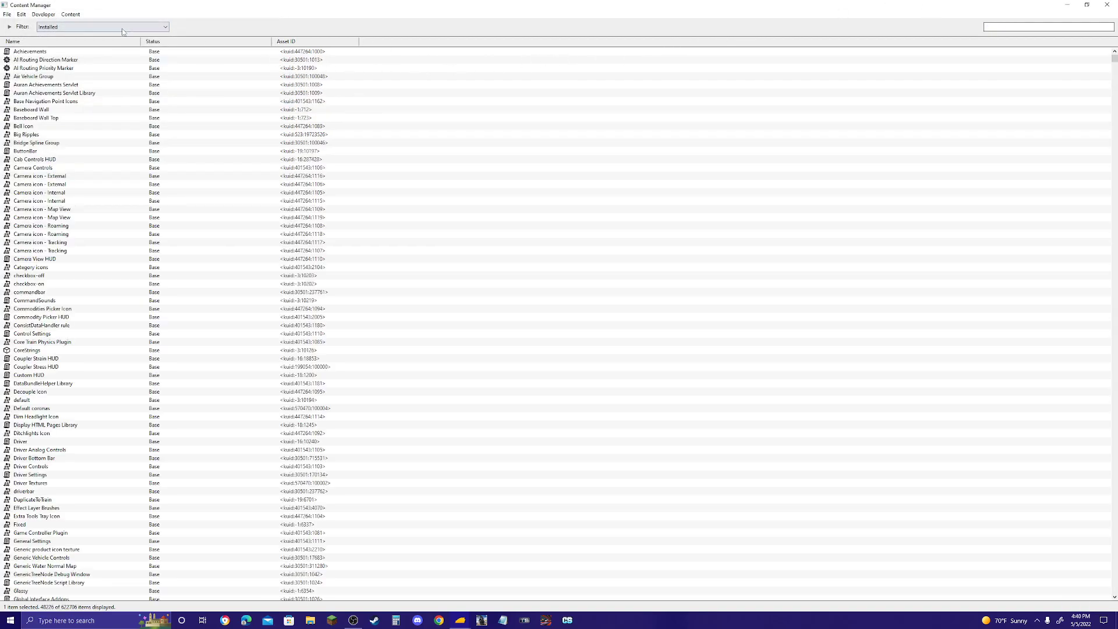
# Step: Filter the list to Today and show the New Asset's folder in File Explorer
pyautogui.click(122, 28)
pyautogui.click(46, 102)
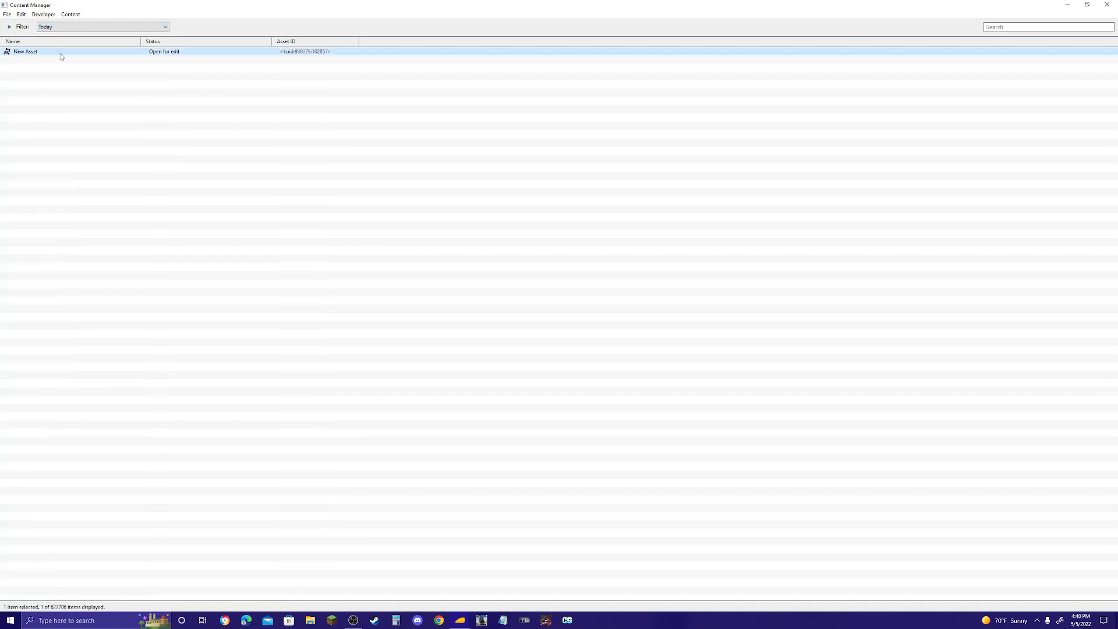
pyautogui.rightClick(91, 54)
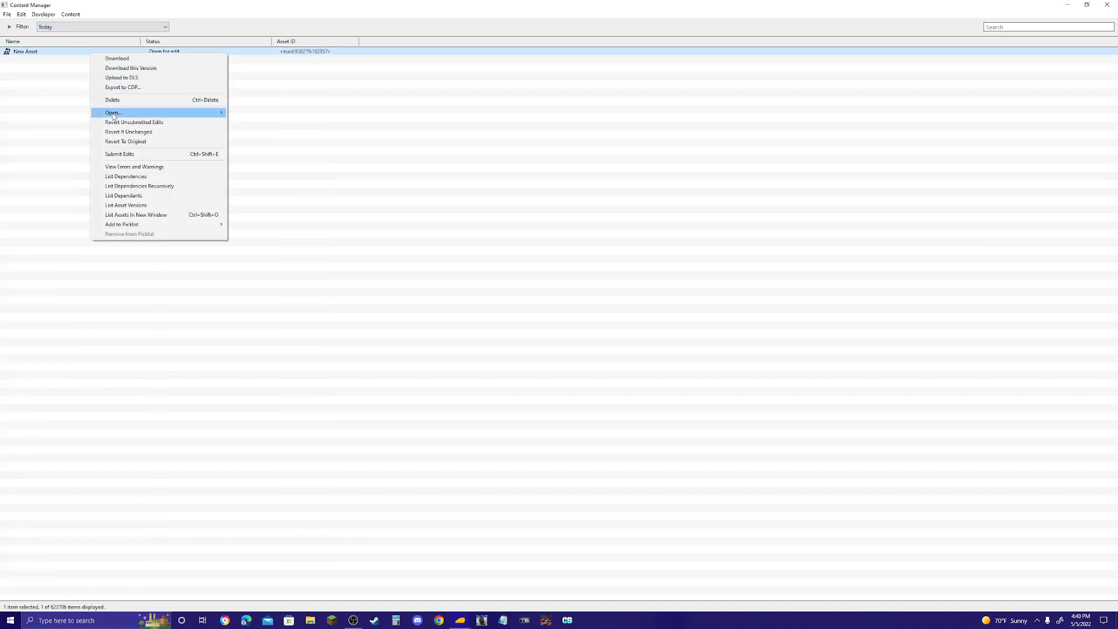
pyautogui.moveTo(113, 115)
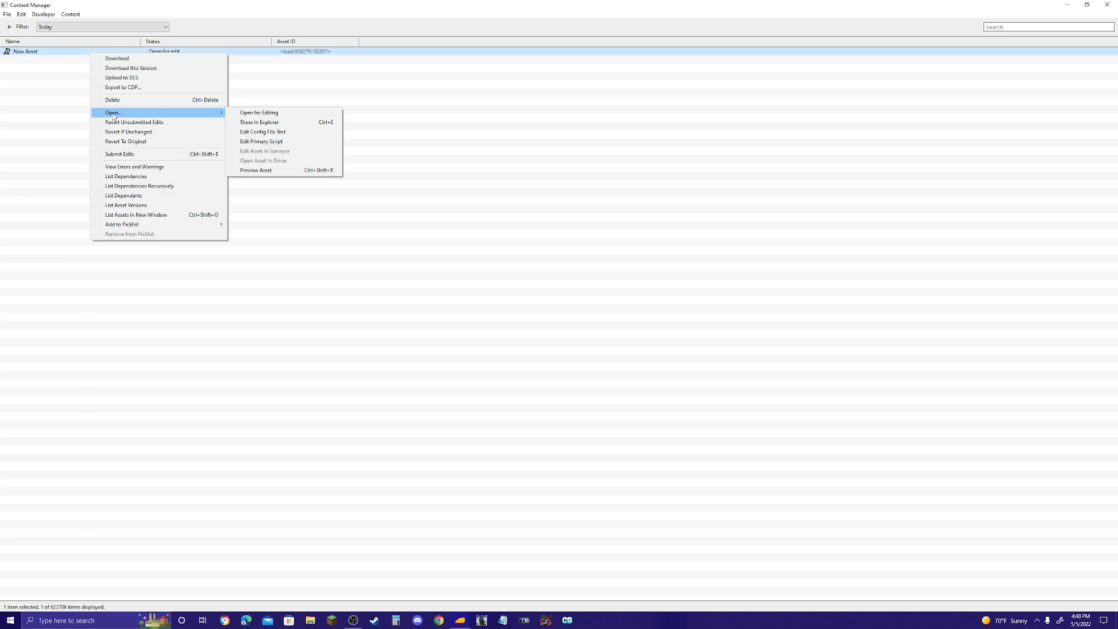
pyautogui.click(261, 124)
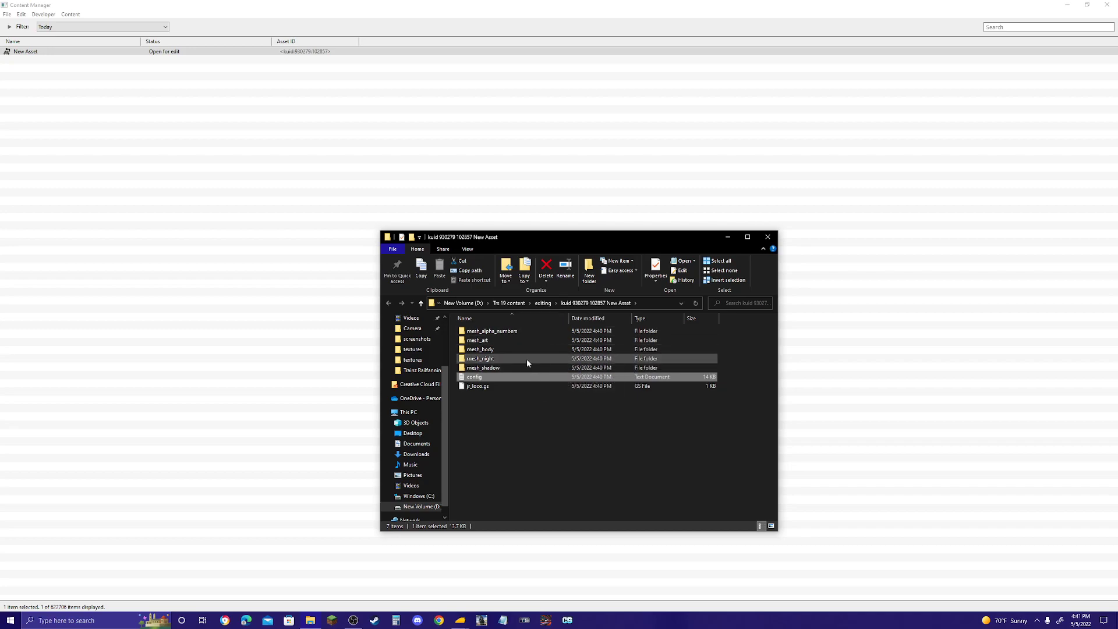
# Step: Change the config username to 'P&N Ex MWPX C40-8', save, and reopen config to verify
pyautogui.doubleClick(495, 380)
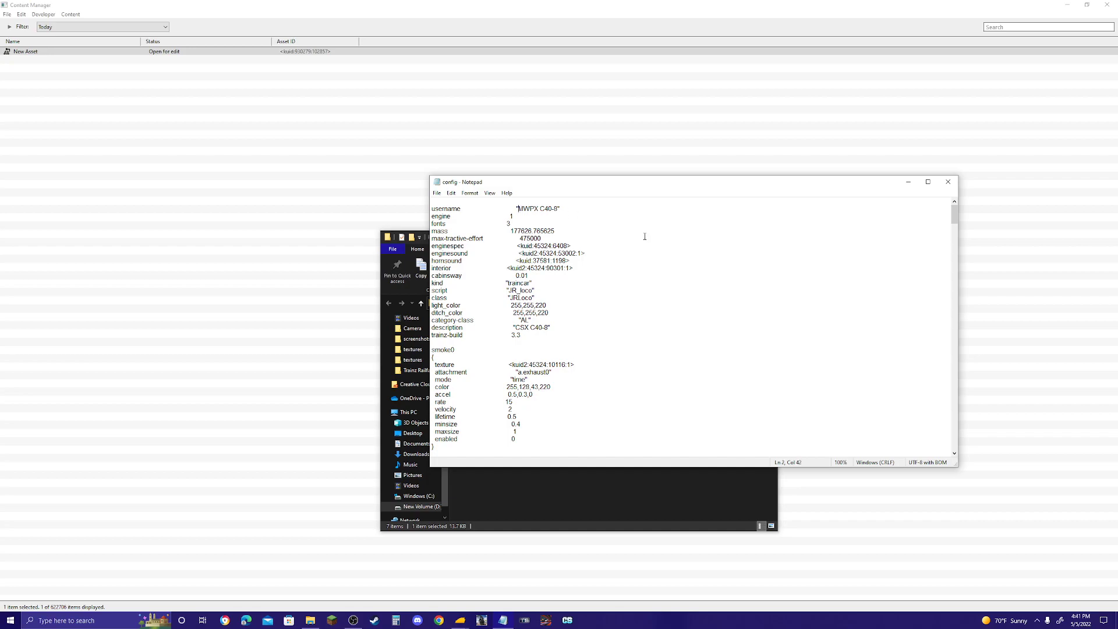
pyautogui.write('Ex')
pyautogui.write('&')
pyautogui.write('N')
pyautogui.click(948, 182)
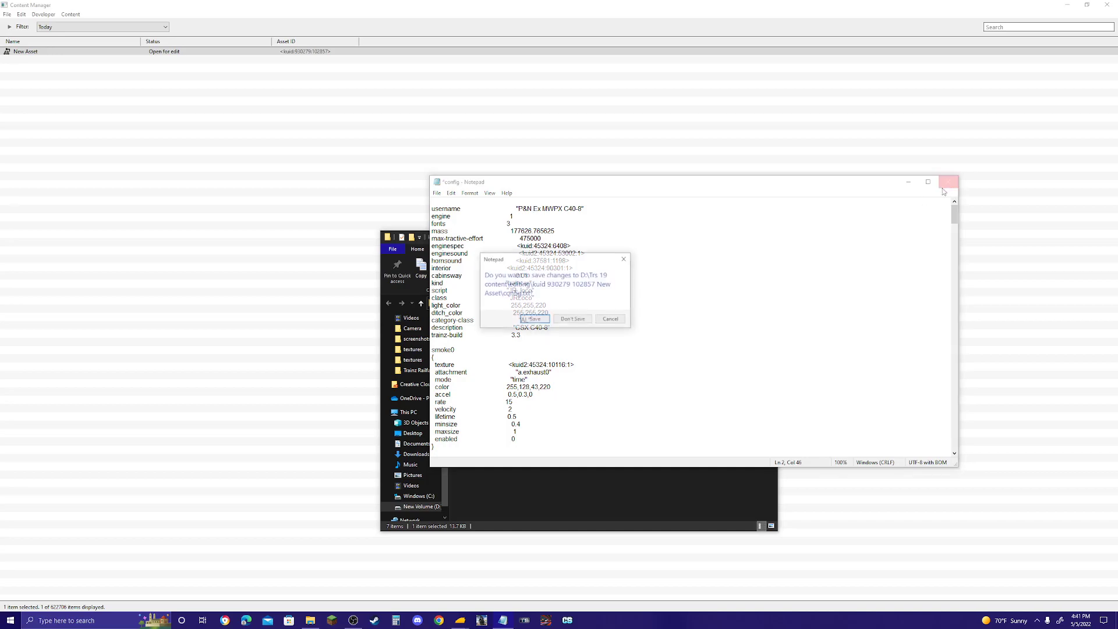
pyautogui.click(534, 319)
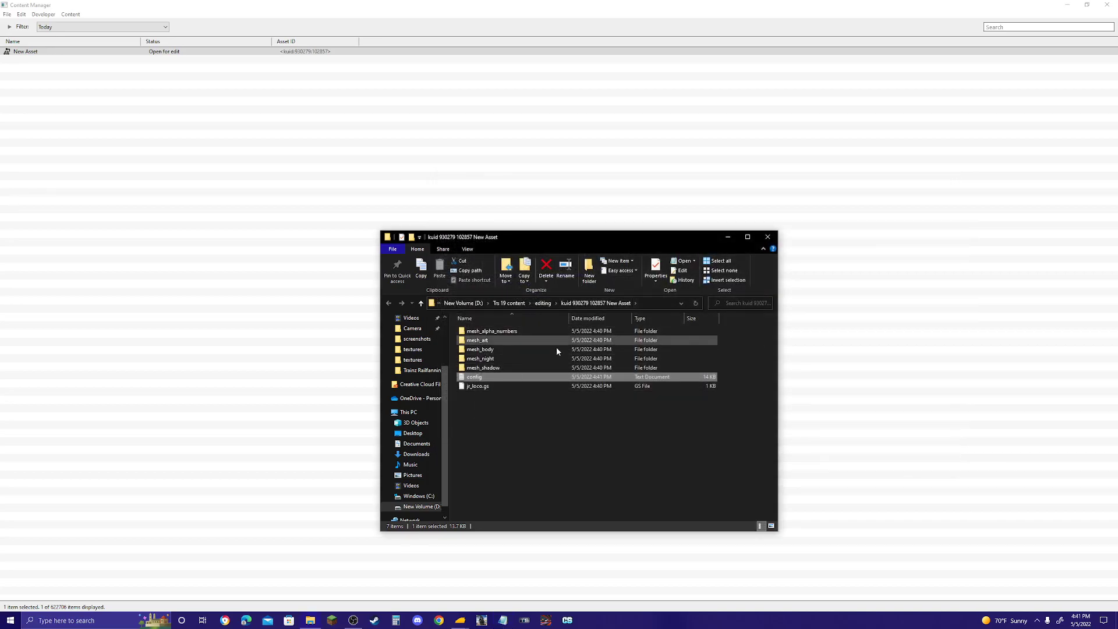
pyautogui.doubleClick(477, 377)
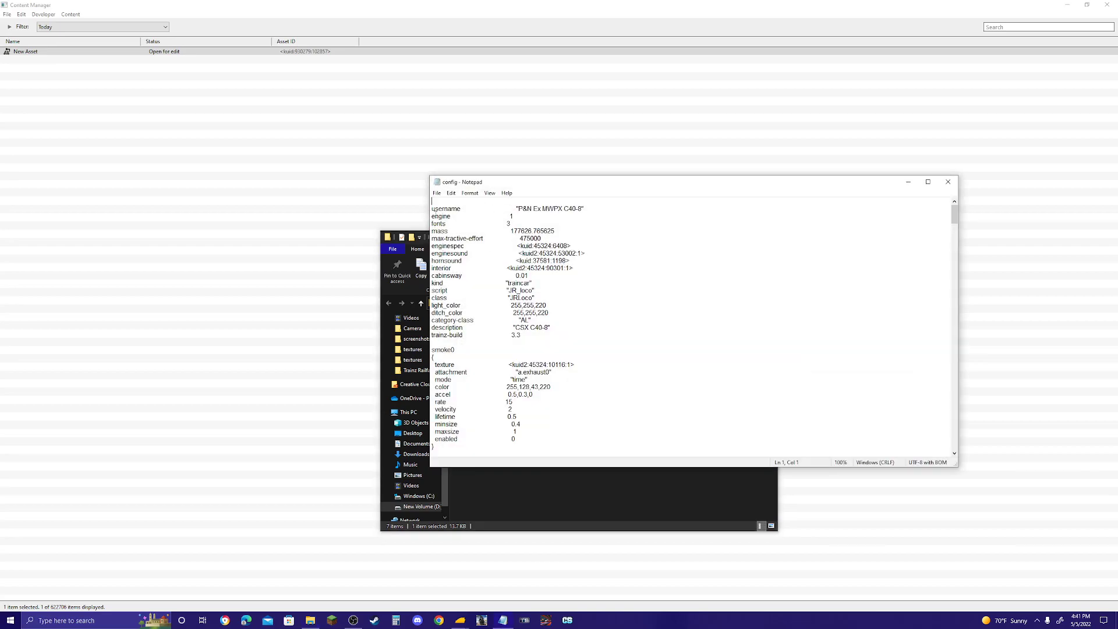
pyautogui.click(947, 182)
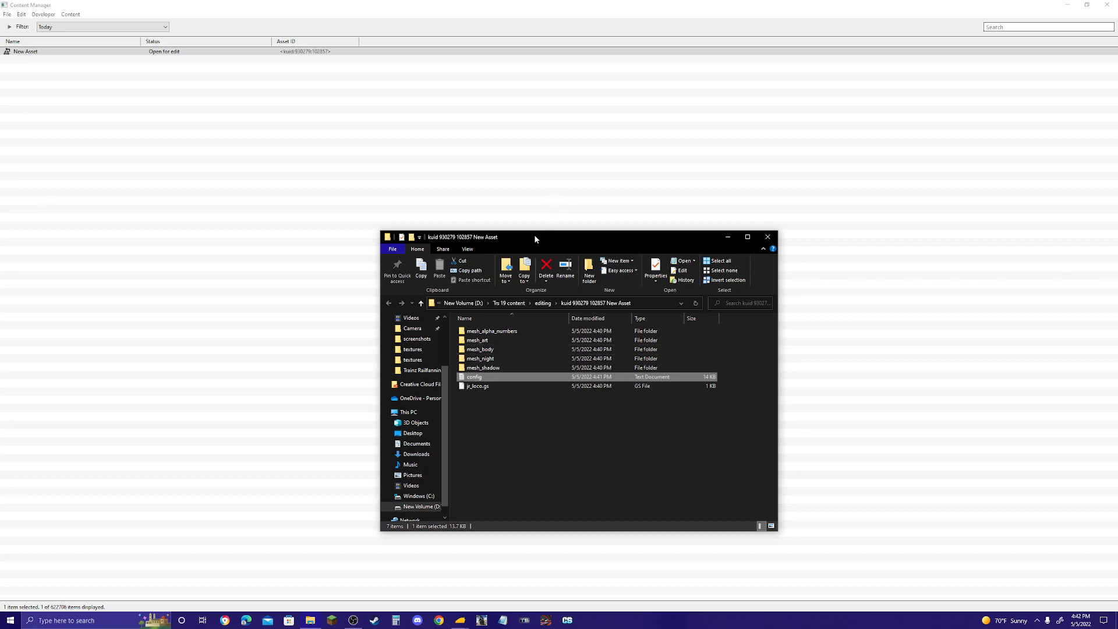
# Step: Enter the New Asset's mesh_body folder and select the map1 texture file
pyautogui.moveTo(533, 237); pyautogui.dragTo(526, 200)
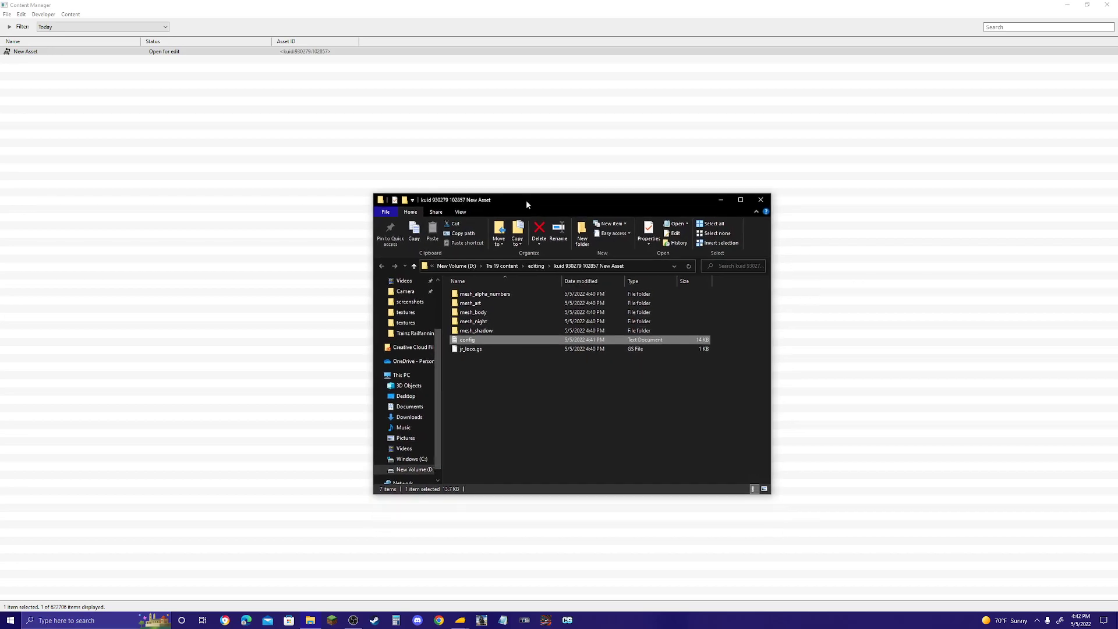
pyautogui.doubleClick(483, 313)
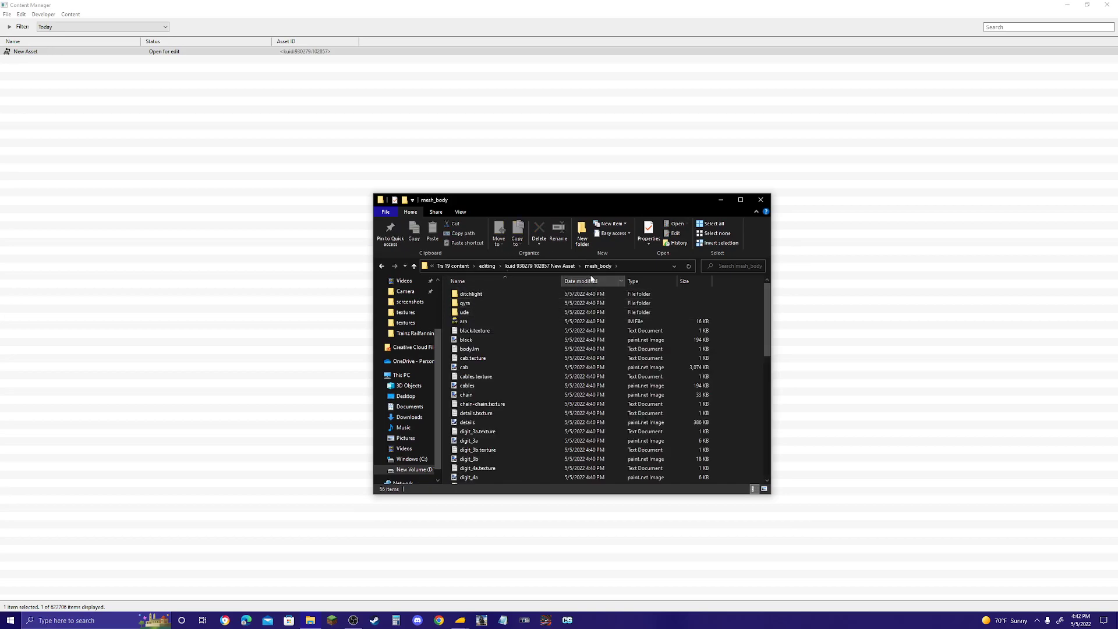
pyautogui.scroll(-6, 527, 311)
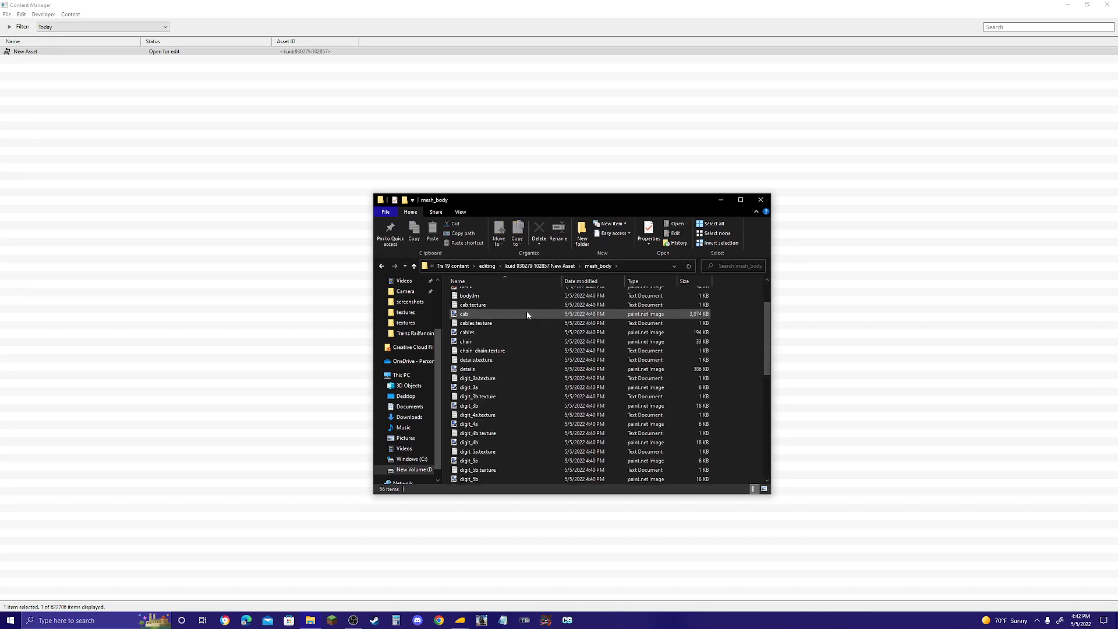
pyautogui.scroll(2, 498, 405)
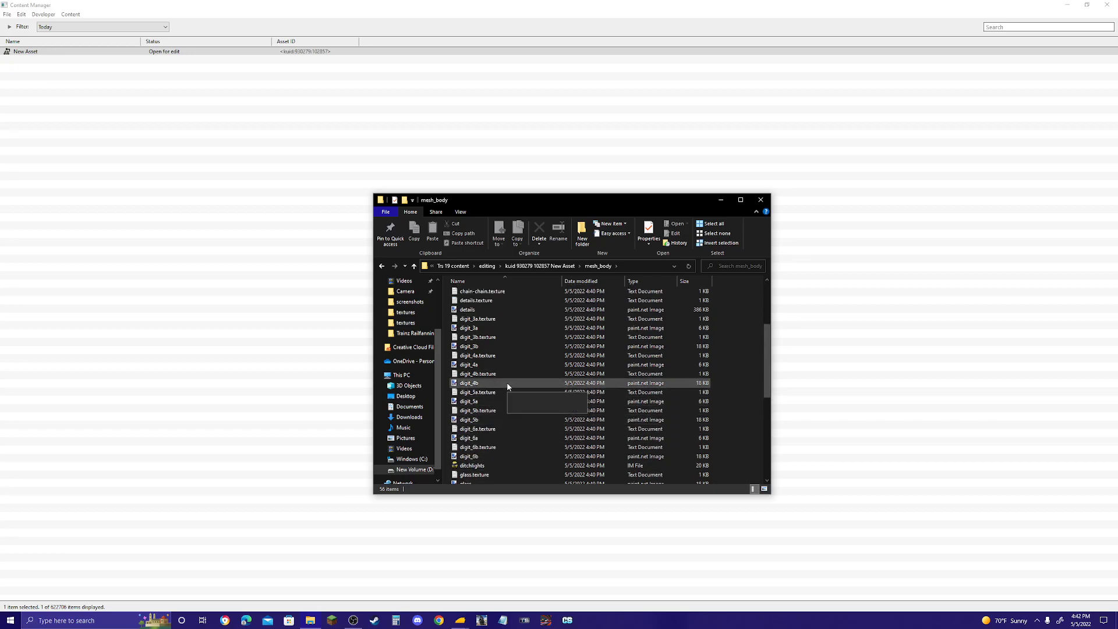
pyautogui.scroll(-4, 502, 361)
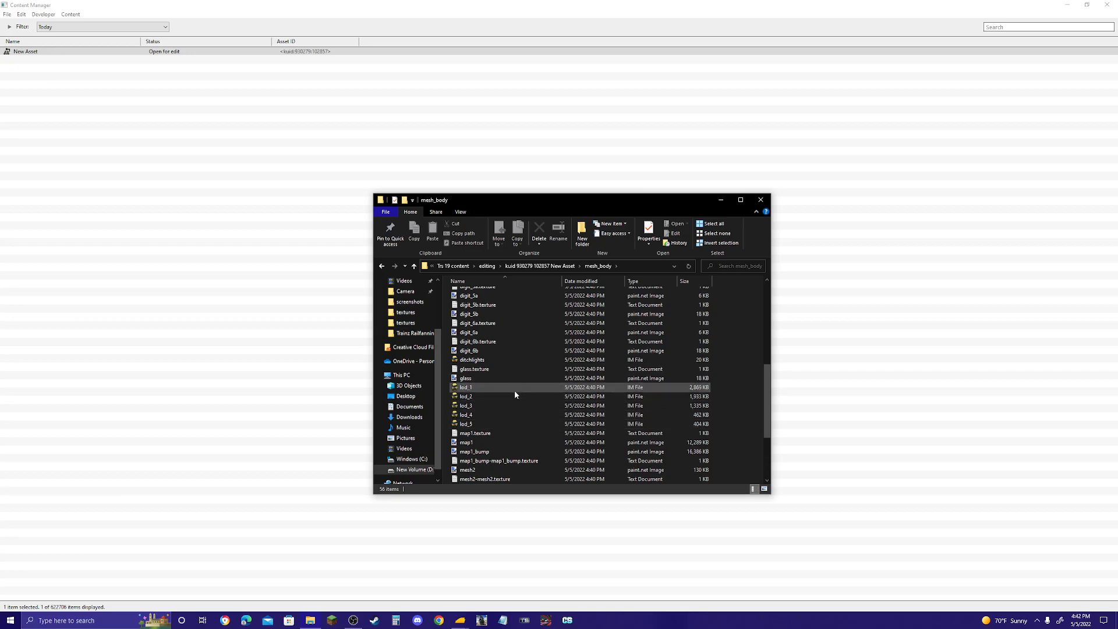
pyautogui.scroll(-3, 518, 401)
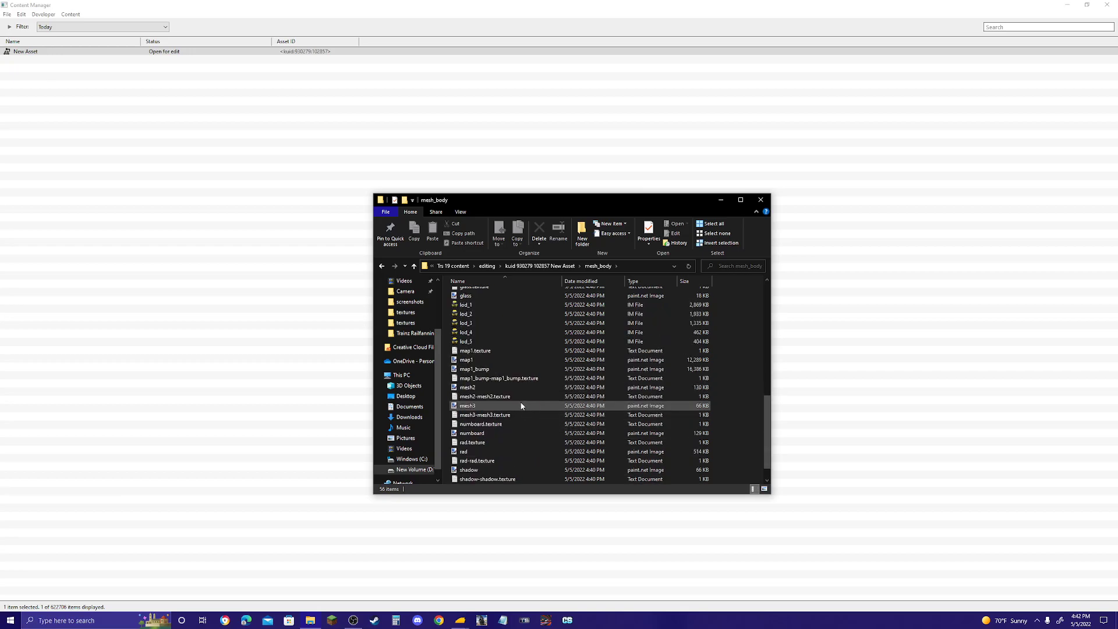
pyautogui.click(474, 360)
# Step: Open map1.tga in paint.net and zoom to 300% on the red MWP herald
pyautogui.doubleClick(466, 360)
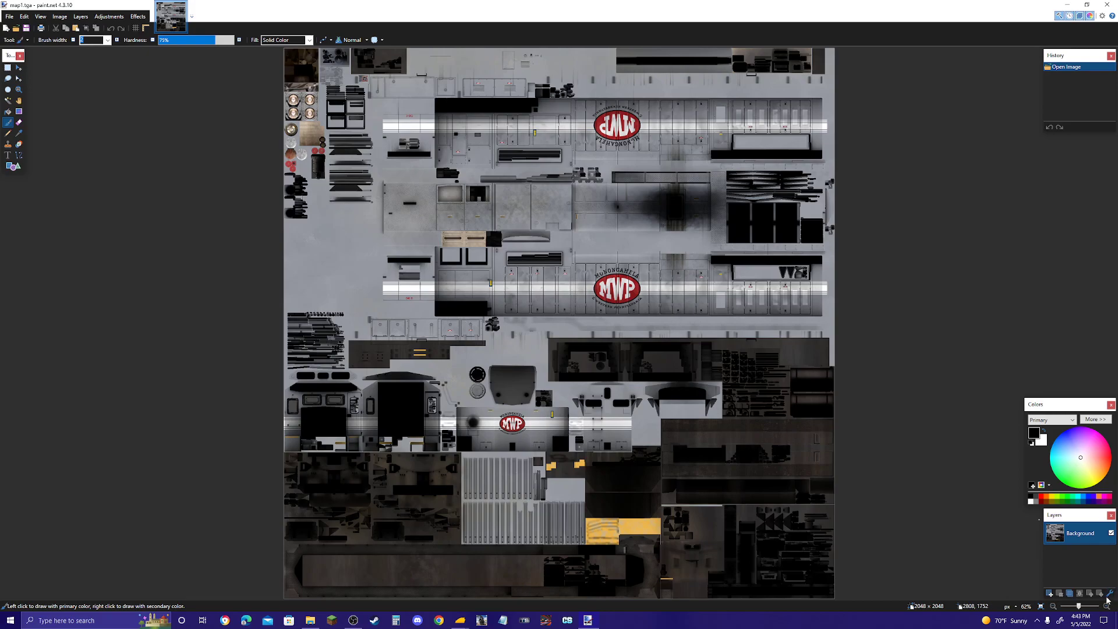
pyautogui.click(1083, 608)
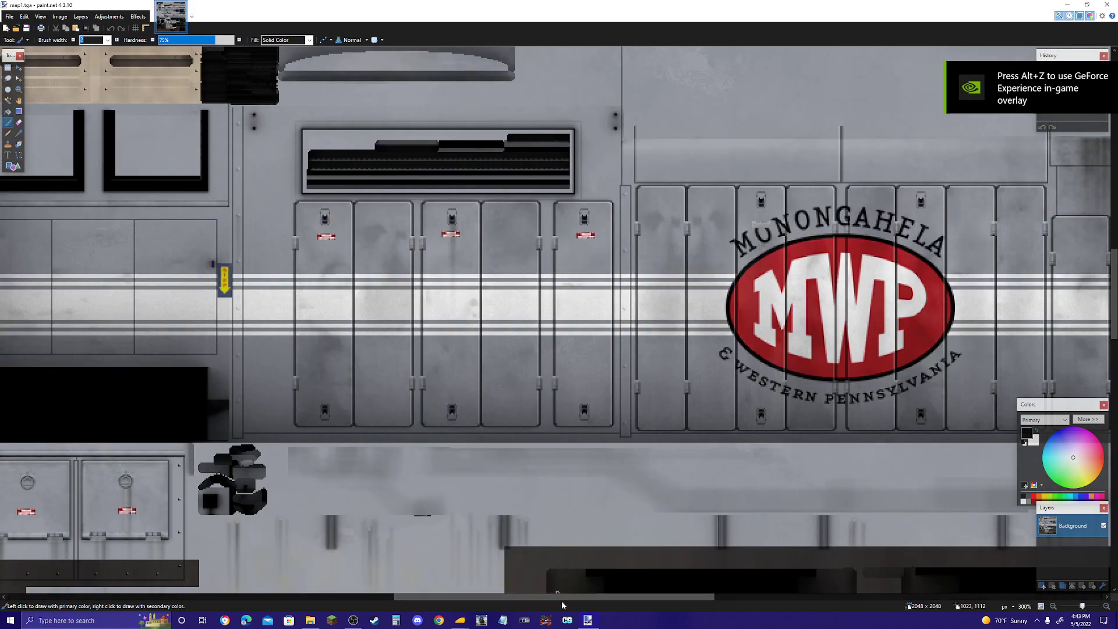
pyautogui.moveTo(557, 600); pyautogui.dragTo(592, 596)
pyautogui.scroll(-1, 541, 572)
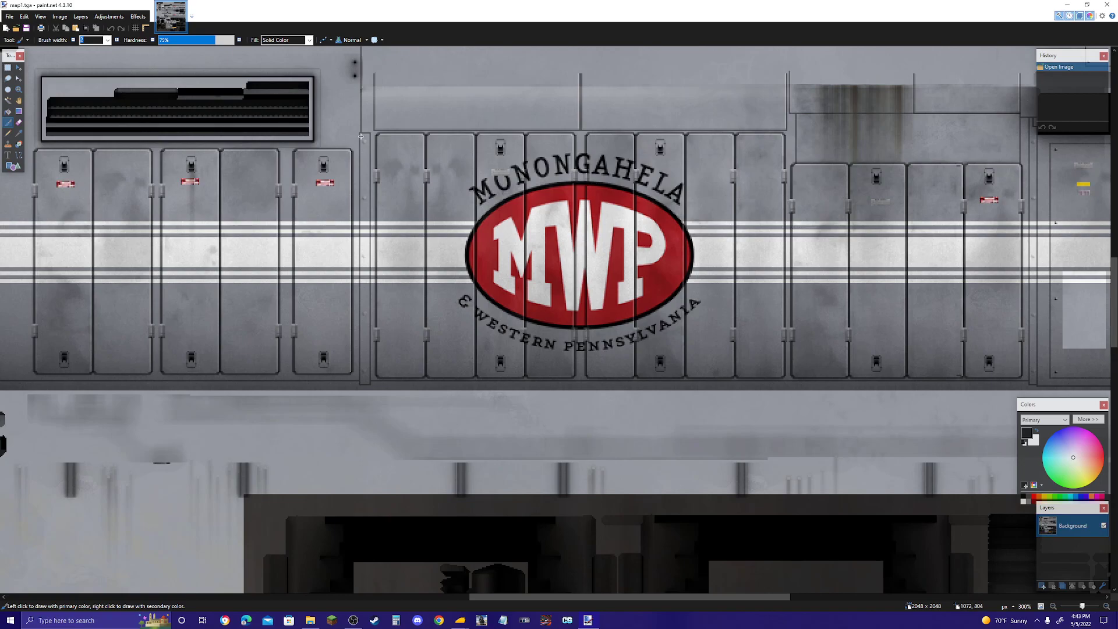
pyautogui.click(8, 67)
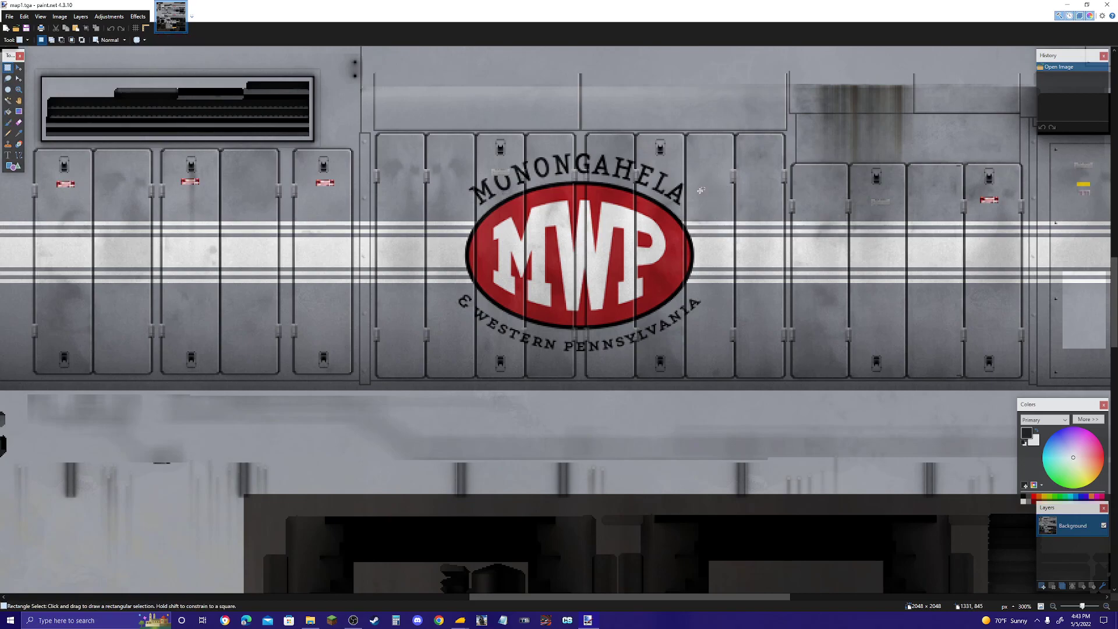
pyautogui.moveTo(699, 189); pyautogui.dragTo(969, 336)
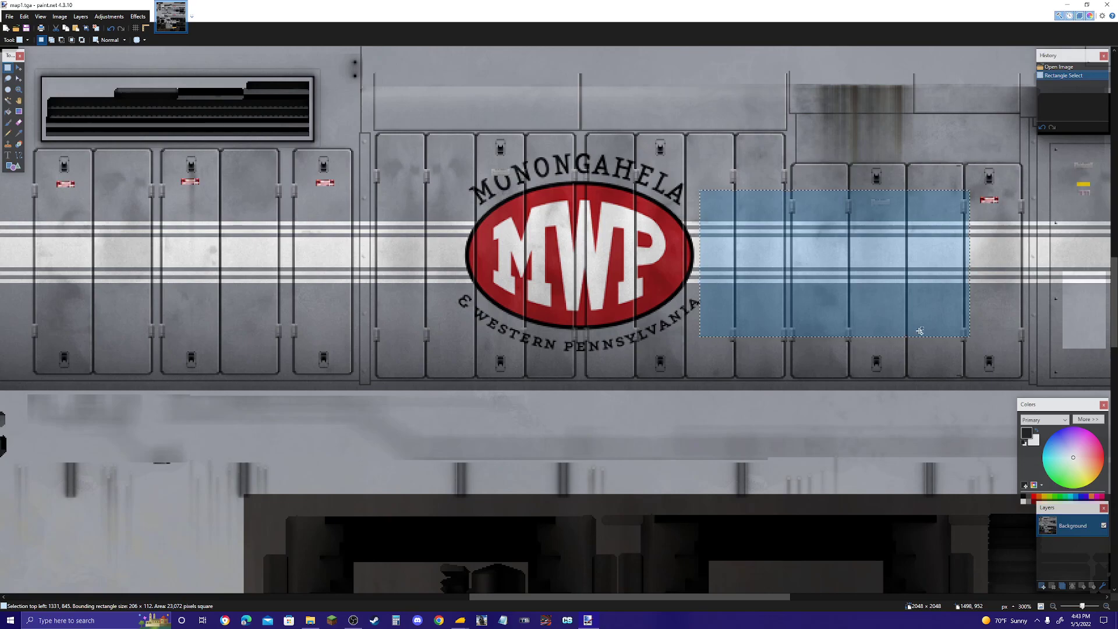
pyautogui.hotkey('ctrl', 'x')
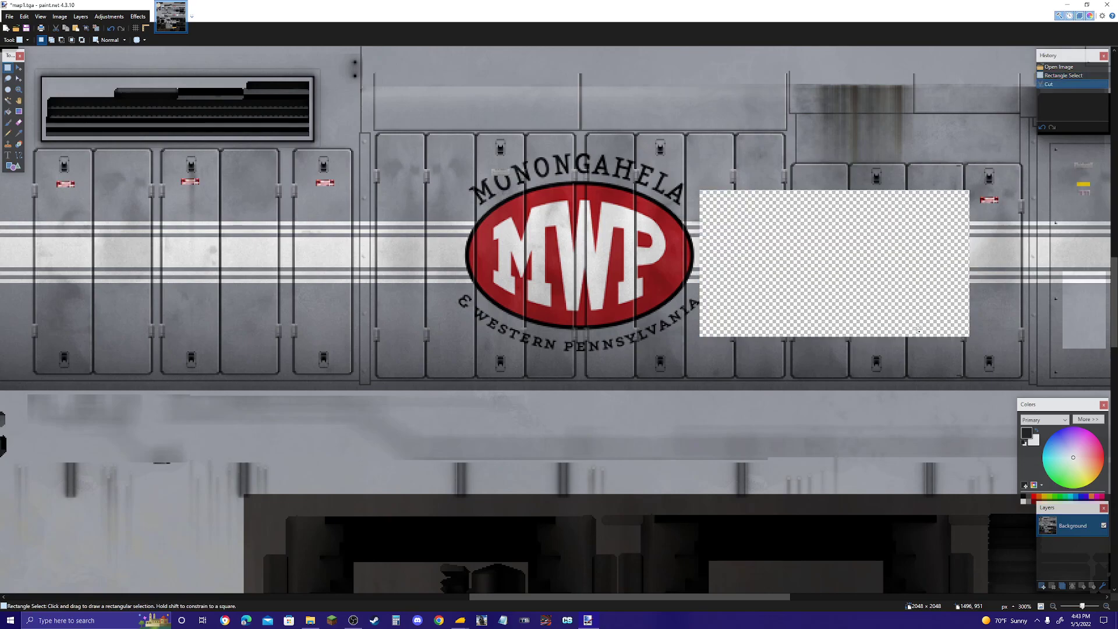
pyautogui.hotkey('ctrl', 'z')
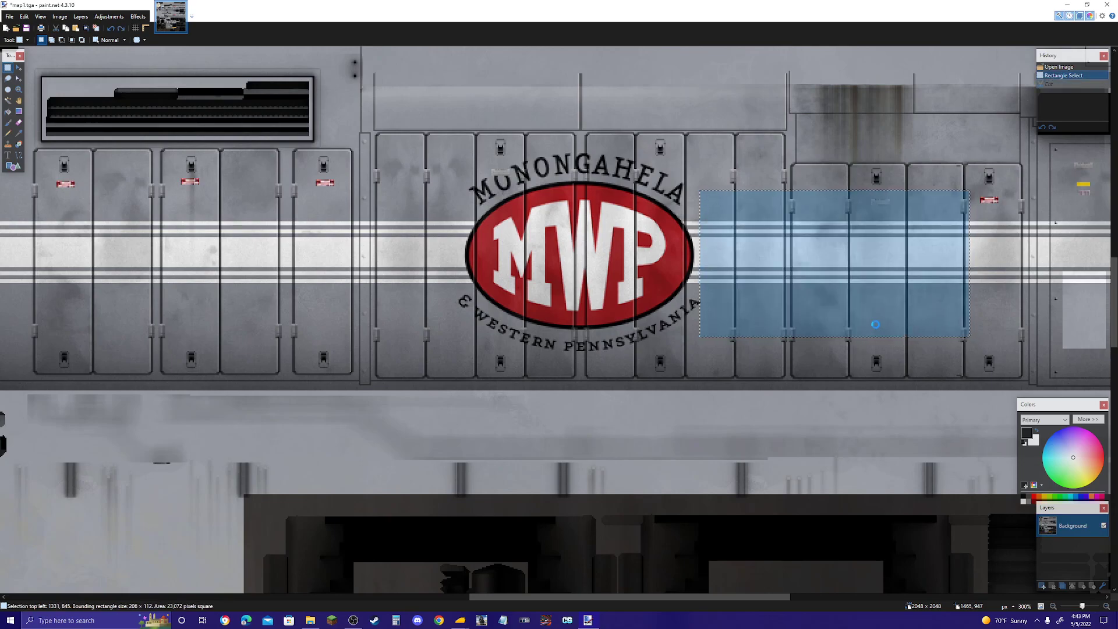
pyautogui.hotkey('ctrl', 'v')
pyautogui.moveTo(830, 318); pyautogui.dragTo(789, 319)
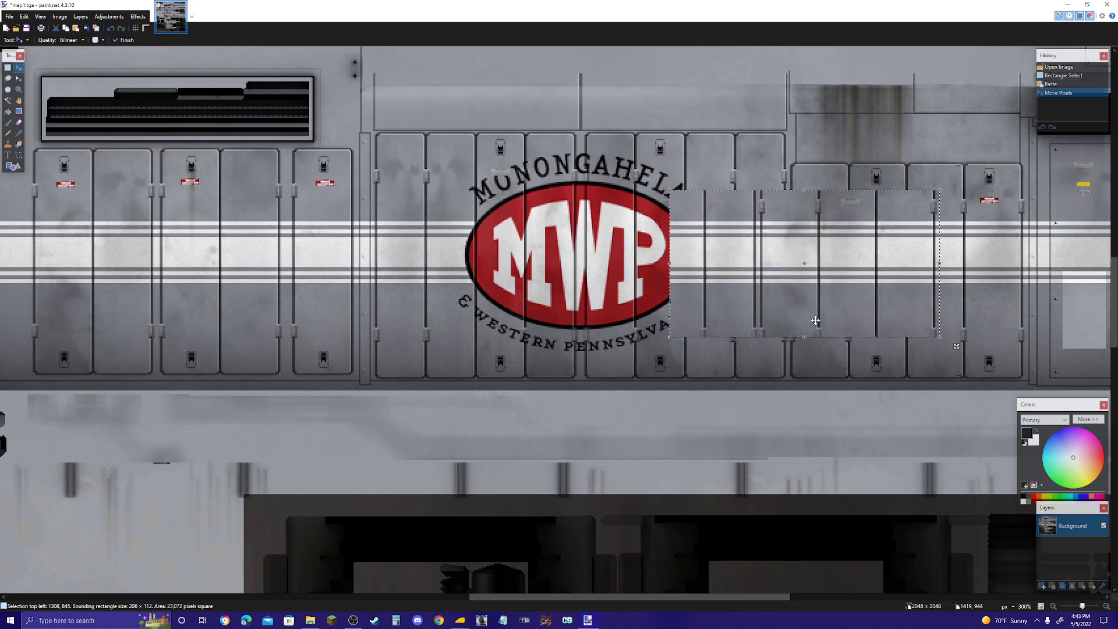
pyautogui.press('Left')
pyautogui.press('Left')
pyautogui.press('Left')
pyautogui.press('Left')
pyautogui.press('Left')
pyautogui.press('Left')
pyautogui.press('Left')
pyautogui.press('Left')
pyautogui.press('Left')
pyautogui.press('Left')
pyautogui.press('Left')
pyautogui.press('Left')
pyautogui.press('Left')
pyautogui.press('Left')
pyautogui.press('Left')
pyautogui.press('Left')
pyautogui.press('Left')
pyautogui.press('Left')
pyautogui.press('Left')
pyautogui.press('Left')
pyautogui.press('Left')
pyautogui.press('Left')
pyautogui.press('Left')
pyautogui.press('Left')
pyautogui.press('Left')
pyautogui.press('Left')
pyautogui.press('Left')
pyautogui.press('Left')
pyautogui.press('Left')
pyautogui.press('Left')
pyautogui.press('Left')
pyautogui.press('Left')
pyautogui.press('Left')
pyautogui.press('Left')
pyautogui.press('Left')
pyautogui.press('Left')
pyautogui.press('Left')
pyautogui.press('Left')
pyautogui.press('Left')
pyautogui.press('Left')
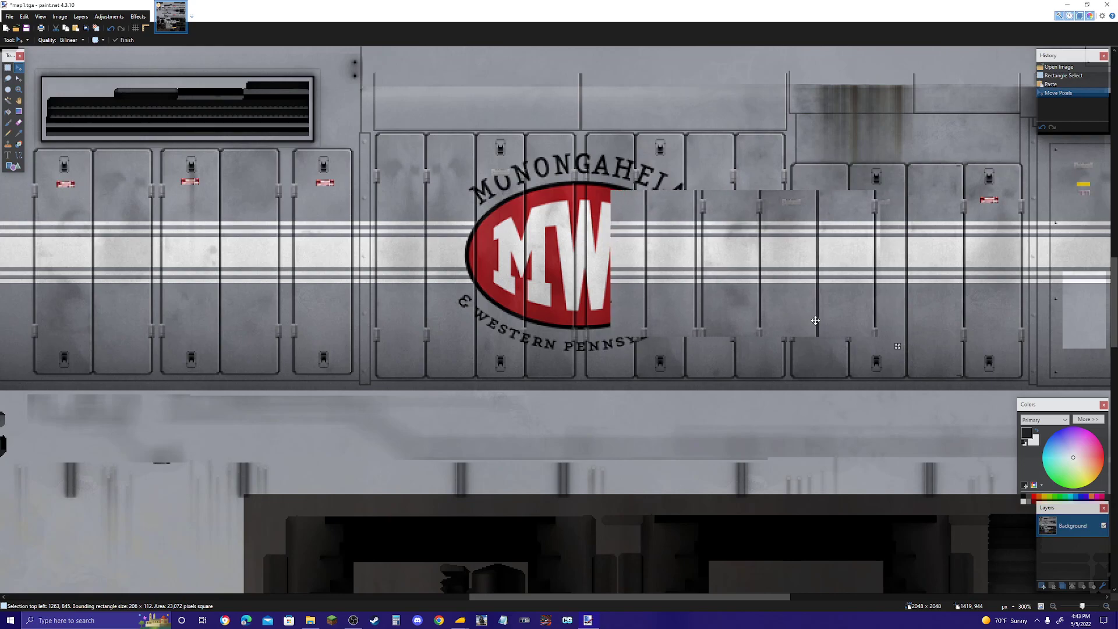
pyautogui.press('Left')
pyautogui.press('Left')
pyautogui.press('Left')
pyautogui.press('Left')
pyautogui.press('Left')
pyautogui.press('Left')
pyautogui.press('Left')
pyautogui.press('Left')
pyautogui.press('Left')
pyautogui.press('Left')
pyautogui.press('Left')
pyautogui.press('Left')
pyautogui.press('Left')
pyautogui.press('Left')
pyautogui.press('Left')
pyautogui.press('Left')
pyautogui.press('Left')
pyautogui.press('Left')
pyautogui.press('Left')
pyautogui.press('Left')
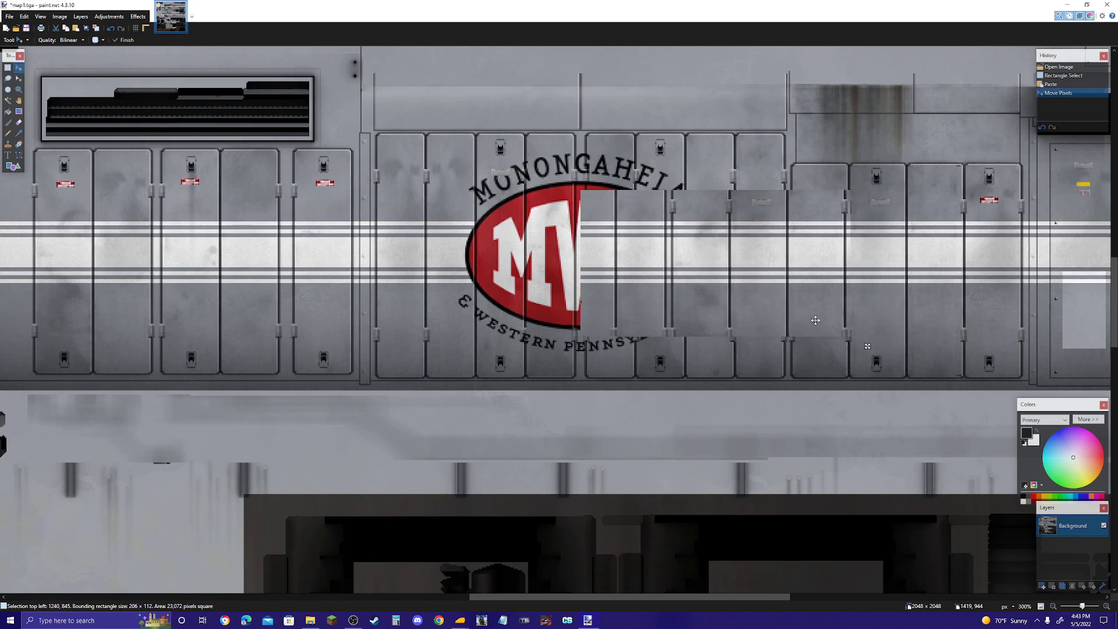
pyautogui.press('Left')
pyautogui.press('Left')
pyautogui.press('Left')
pyautogui.press('Left')
pyautogui.press('Left')
pyautogui.press('Left')
pyautogui.press('Left')
pyautogui.press('Left')
pyautogui.press('Left')
pyautogui.press('Left')
pyautogui.press('Left')
pyautogui.press('Left')
pyautogui.press('Left')
pyautogui.press('Left')
pyautogui.press('Left')
pyautogui.press('Left')
pyautogui.press('Left')
pyautogui.press('Left')
pyautogui.press('Left')
pyautogui.press('Left')
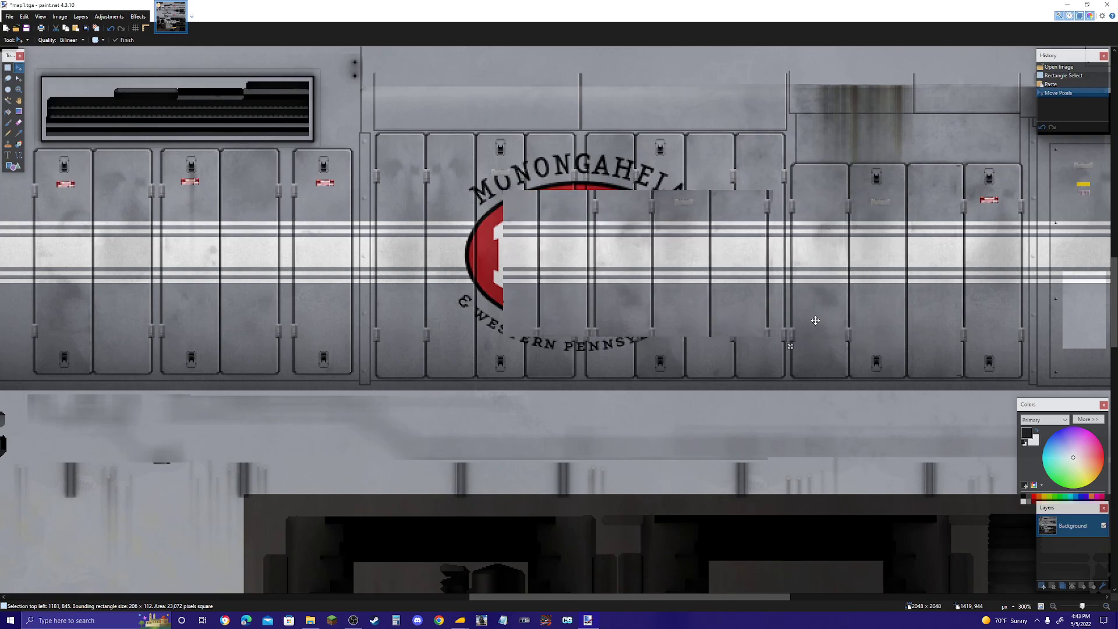
pyautogui.press('Left')
pyautogui.press('Left')
pyautogui.press('Left')
pyautogui.press('Left')
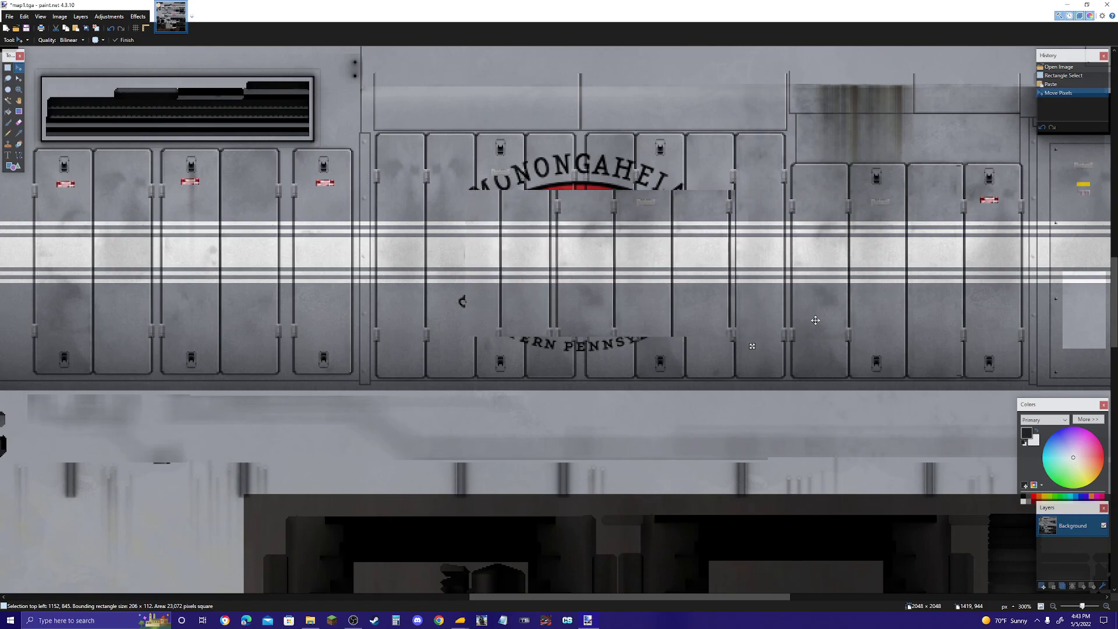
pyautogui.press('Left')
pyautogui.press('Left')
pyautogui.press('Left')
pyautogui.press('Left')
pyautogui.press('Left')
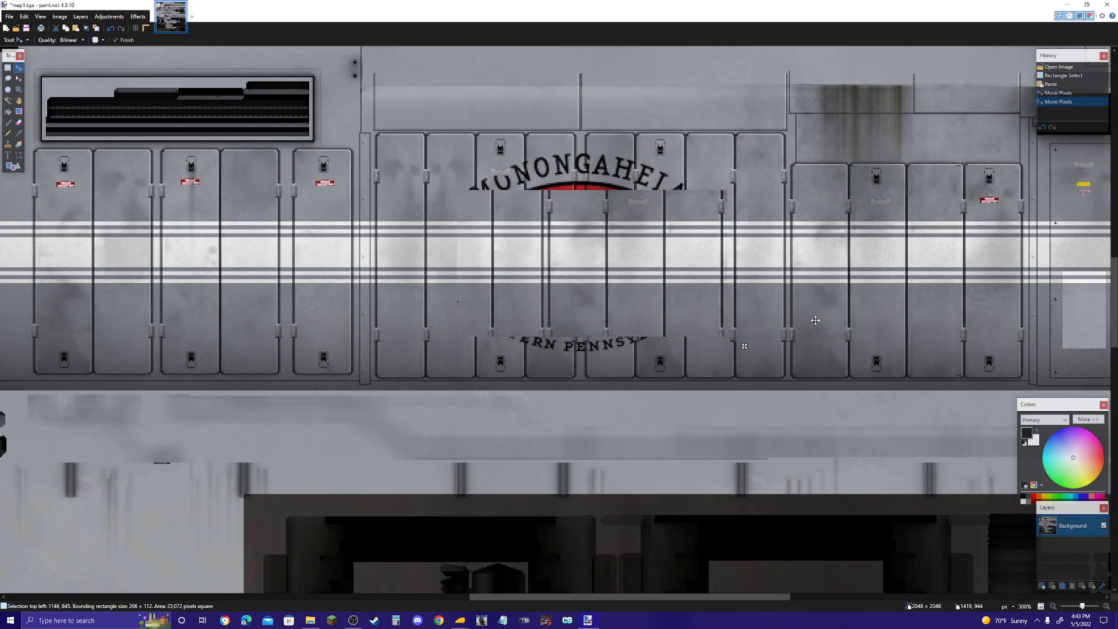
pyautogui.press('Right')
pyautogui.press('Right')
pyautogui.press('Right')
pyautogui.press('Right')
pyautogui.press('Right')
pyautogui.press('Right')
pyautogui.press('Right')
pyautogui.press('Right')
pyautogui.press('Right')
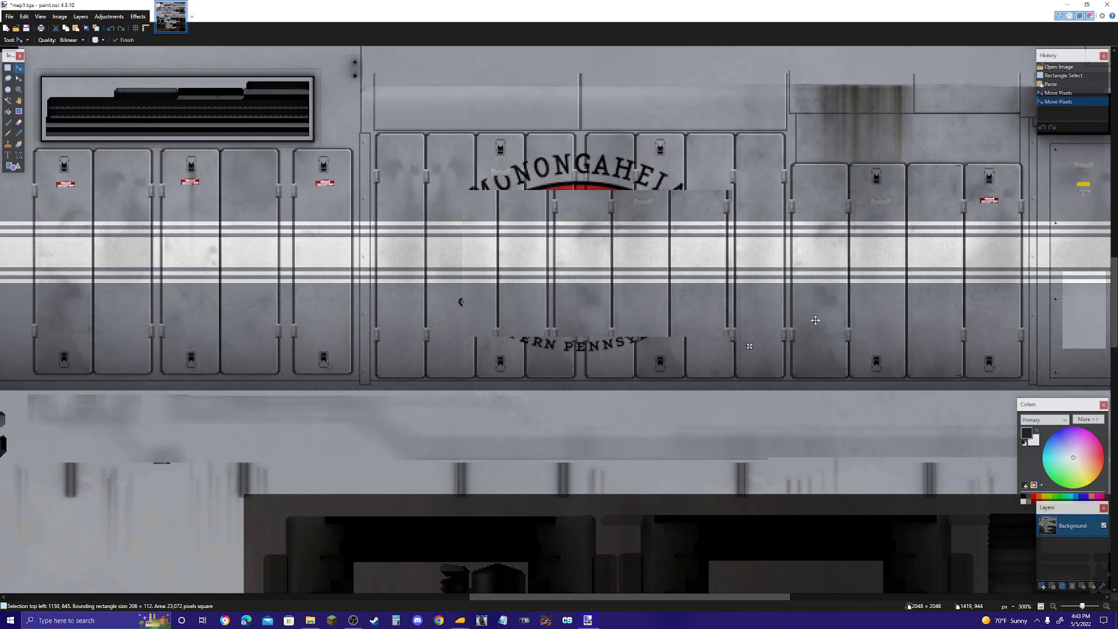
pyautogui.press('Right')
pyautogui.press('Right')
pyautogui.press('Right')
pyautogui.press('Right')
pyautogui.press('Right')
pyautogui.press('Right')
pyautogui.press('Right')
pyautogui.press('Right')
pyautogui.press('Right')
pyautogui.press('Right')
pyautogui.press('Right')
pyautogui.press('Right')
pyautogui.press('Right')
pyautogui.press('Right')
pyautogui.press('Right')
pyautogui.press('Right')
pyautogui.press('Right')
pyautogui.press('Right')
pyautogui.press('Right')
pyautogui.press('Right')
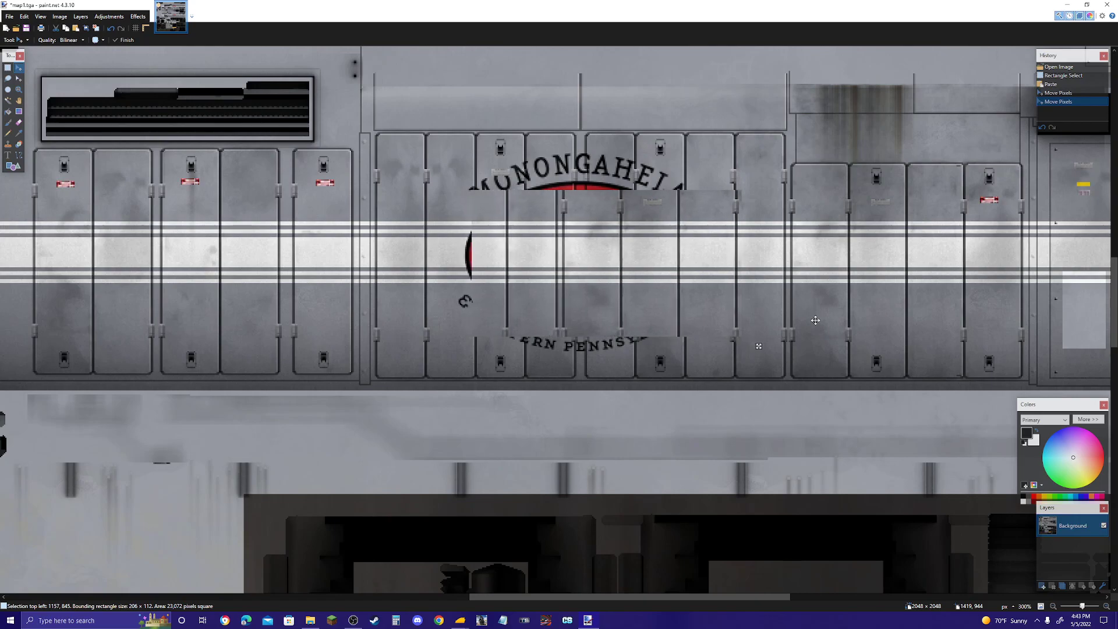
pyautogui.press('Delete')
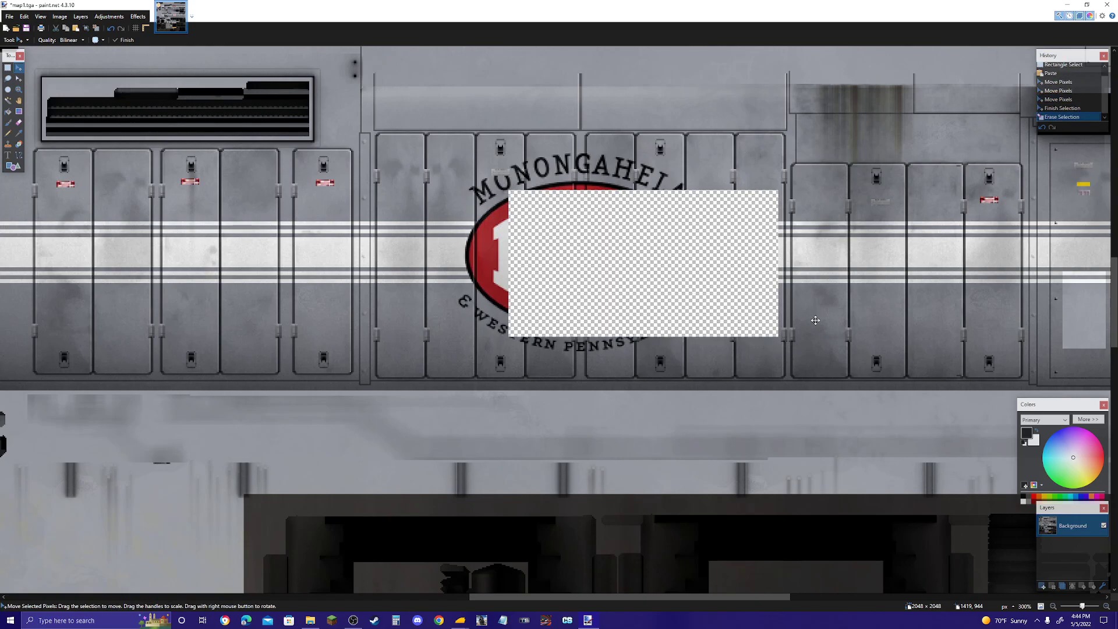
pyautogui.hotkey('ctrl', 'z')
pyautogui.hotkey('ctrl', 'z')
pyautogui.hotkey('ctrl', 'z')
pyautogui.hotkey('ctrl', 'z')
pyautogui.hotkey('ctrl', 'z')
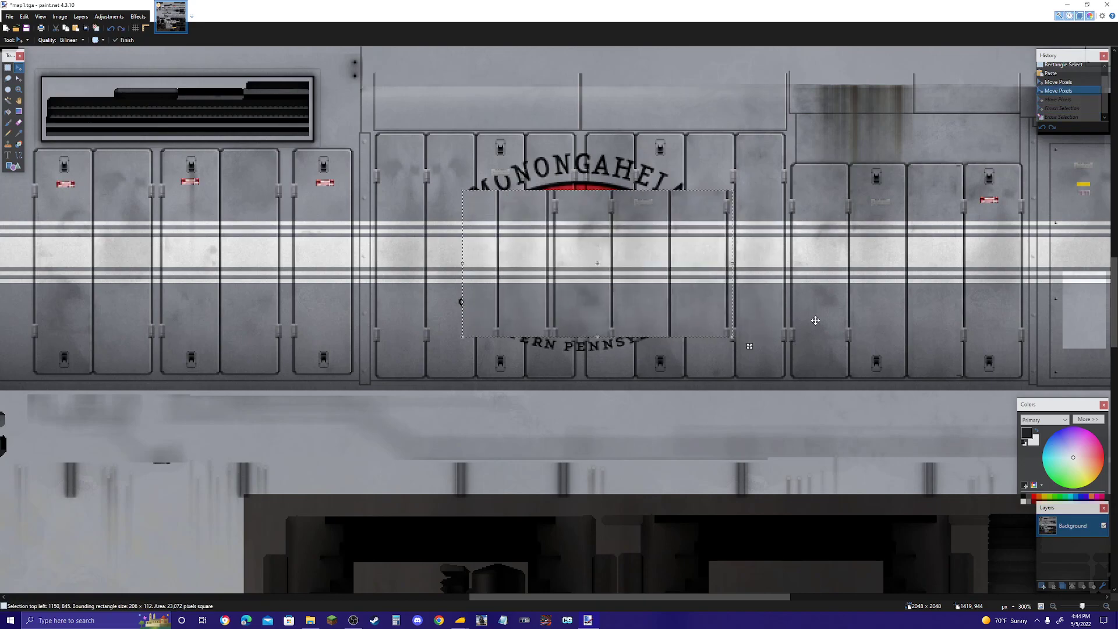
pyautogui.hotkey('ctrl', 'z')
pyautogui.hotkey('ctrl', 'z')
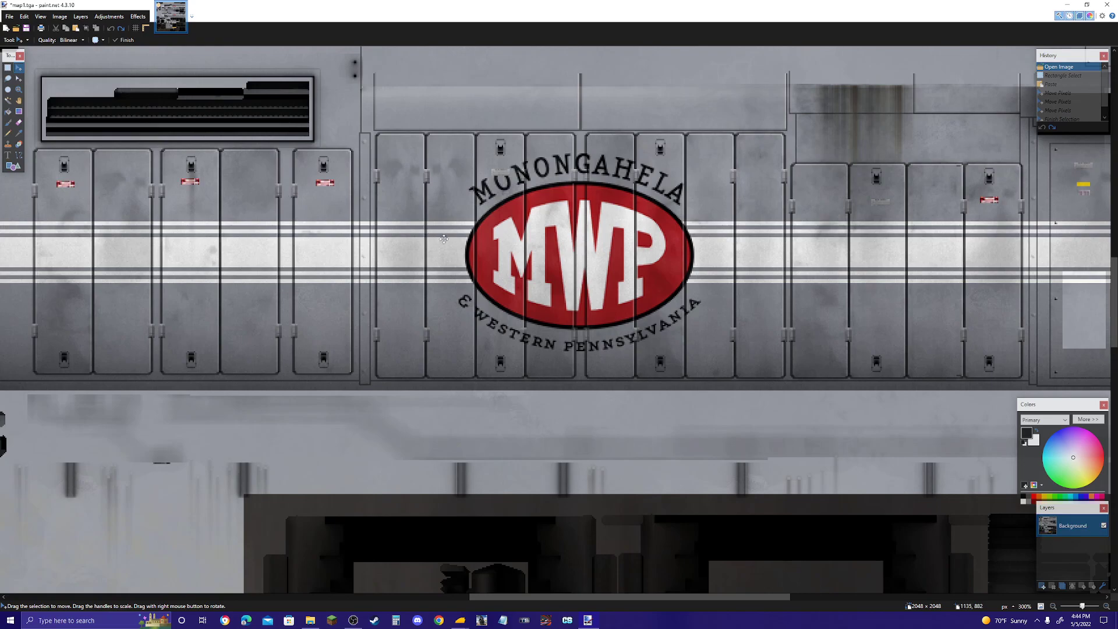
# Step: Add Layer 2 above the background and set its blend mode to Multiply
pyautogui.click(1044, 585)
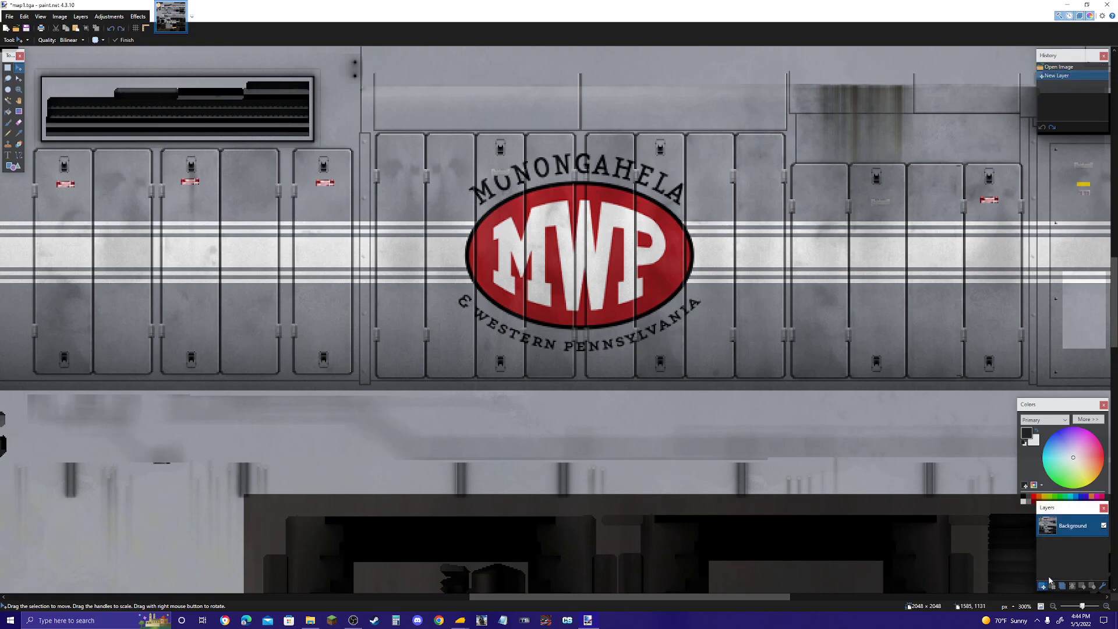
pyautogui.moveTo(1071, 525)
pyautogui.mouseDown()
pyautogui.moveTo(1071, 540)
pyautogui.moveTo(1055, 517)
pyautogui.mouseUp()
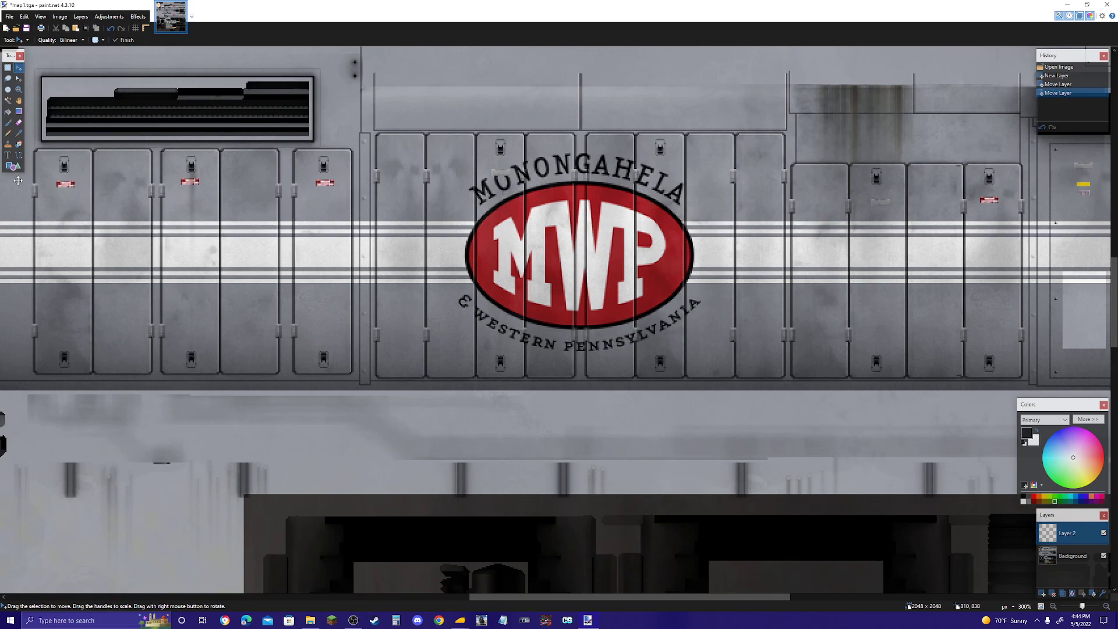
pyautogui.click(1103, 594)
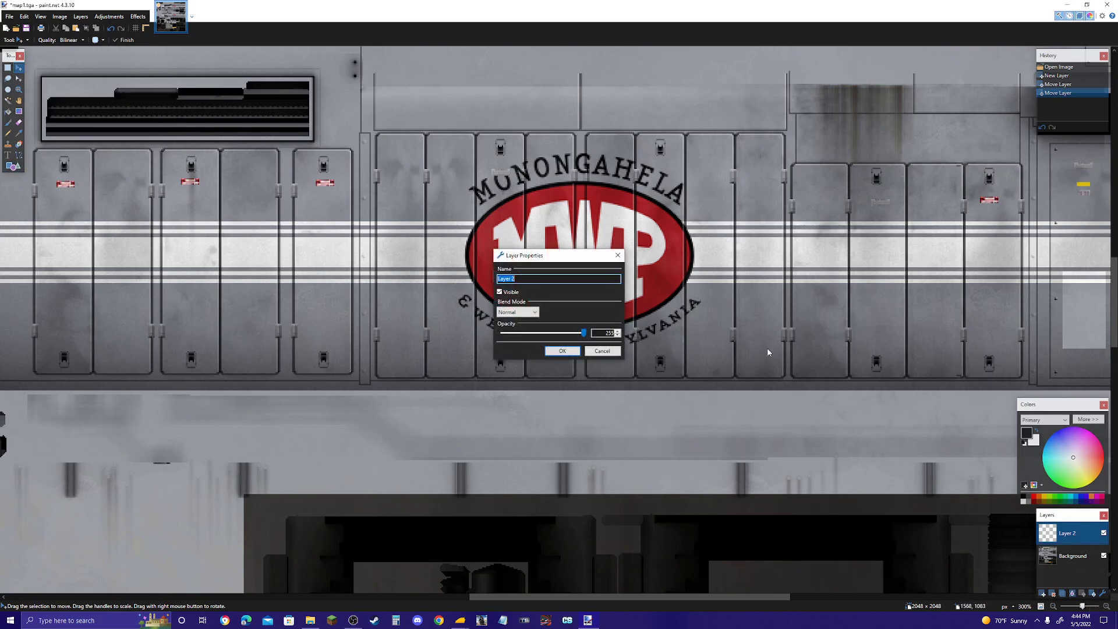
pyautogui.click(523, 312)
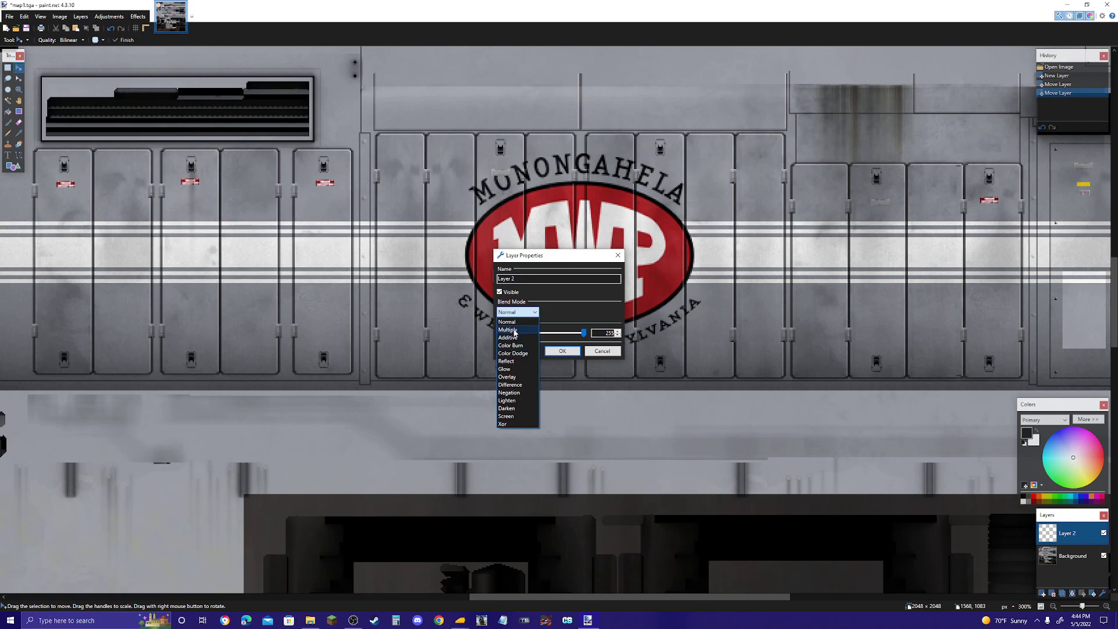
pyautogui.click(507, 329)
pyautogui.click(562, 351)
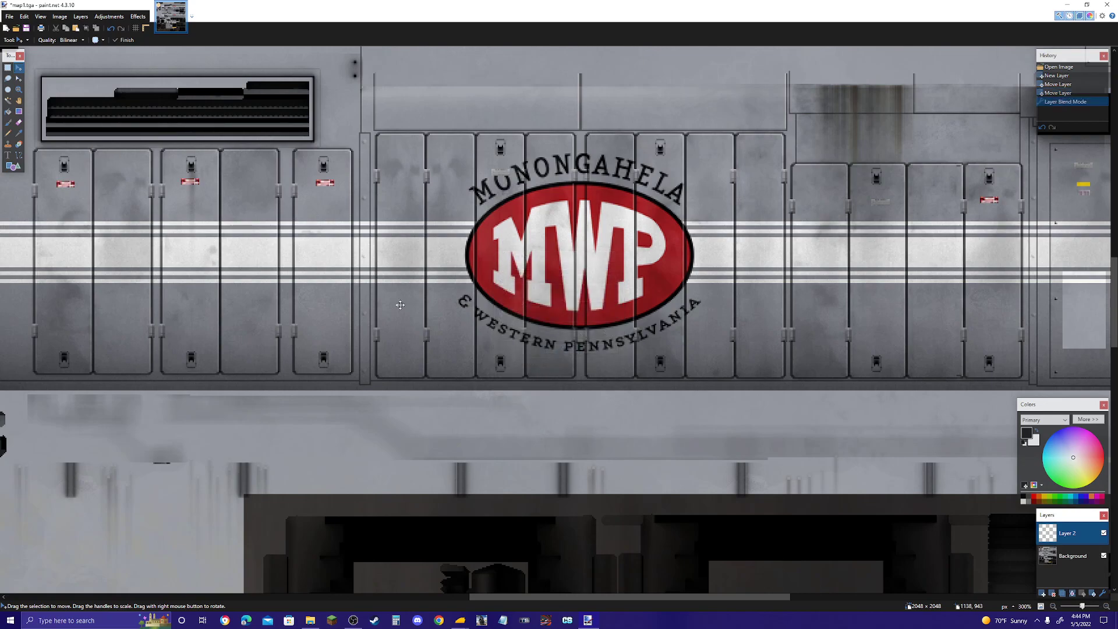
# Step: Set the primary colour to dark grey 0F0F0F and pick the Rectangle tool
pyautogui.click(1088, 420)
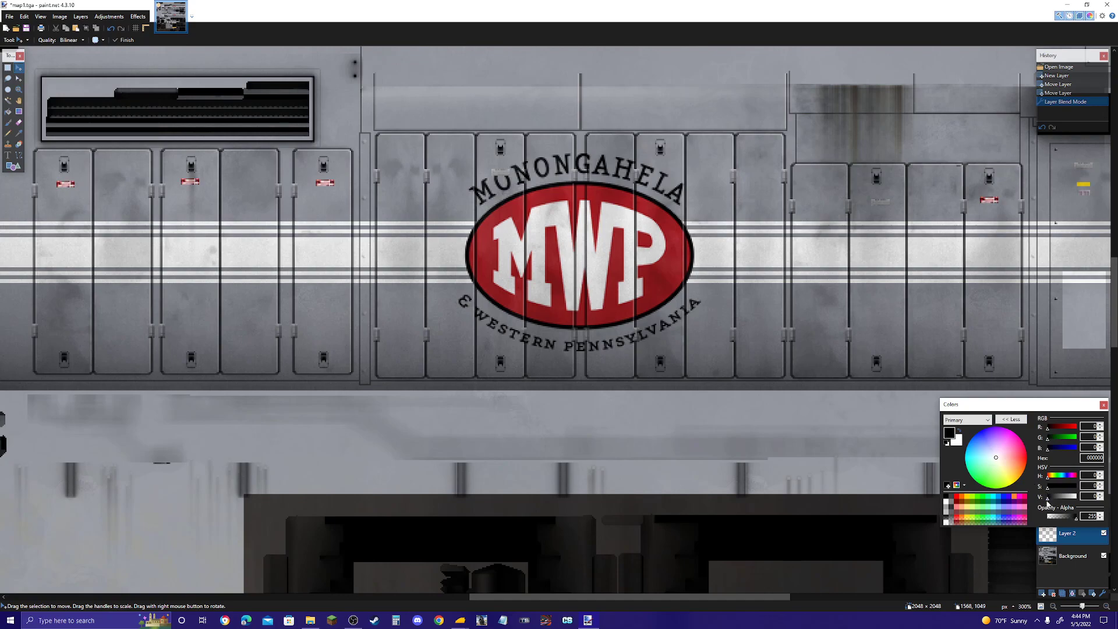
pyautogui.click(1049, 502)
pyautogui.click(11, 167)
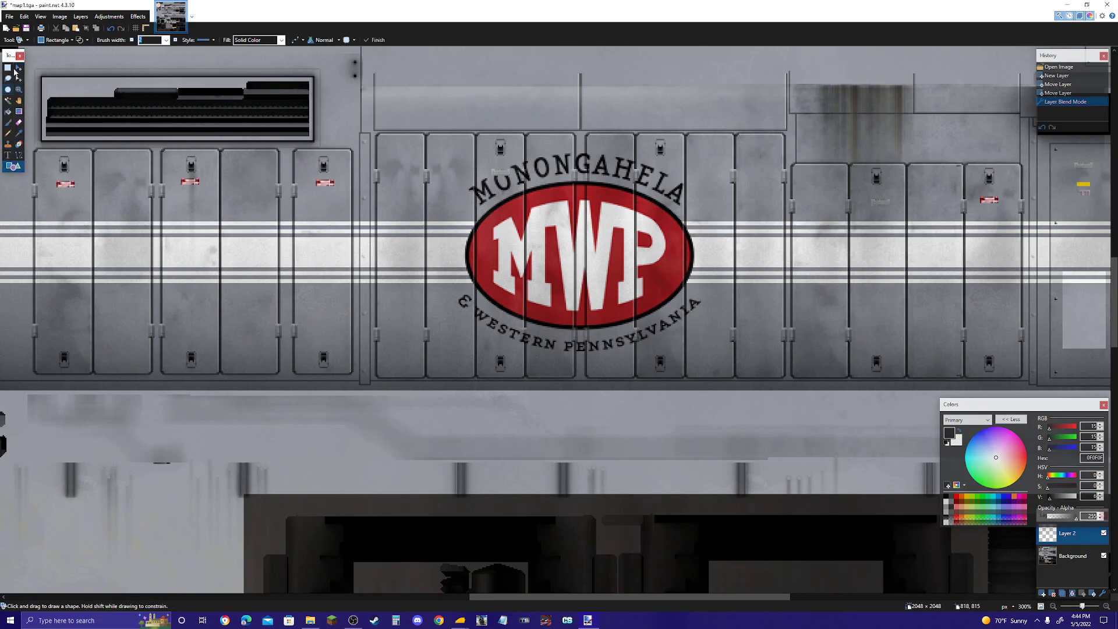
# Step: Draw a filled near-pure black rectangle and shape it into a bar across the MWP logo's middle
pyautogui.click(83, 43)
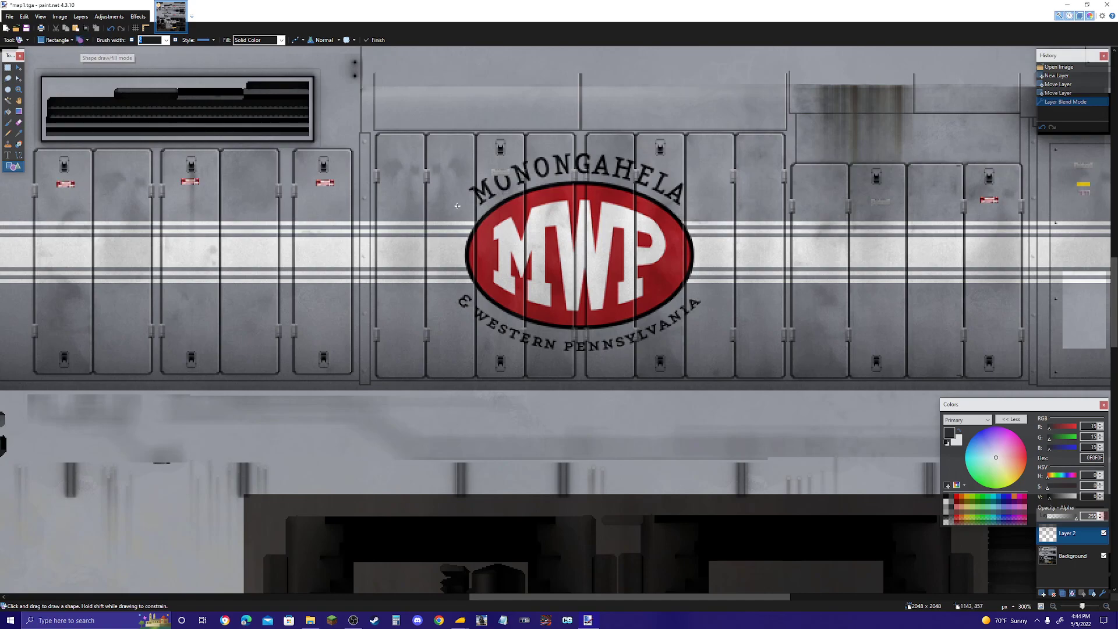
pyautogui.moveTo(435, 160)
pyautogui.mouseDown()
pyautogui.moveTo(632, 341)
pyautogui.moveTo(734, 367)
pyautogui.mouseUp()
pyautogui.moveTo(590, 163); pyautogui.dragTo(589, 153)
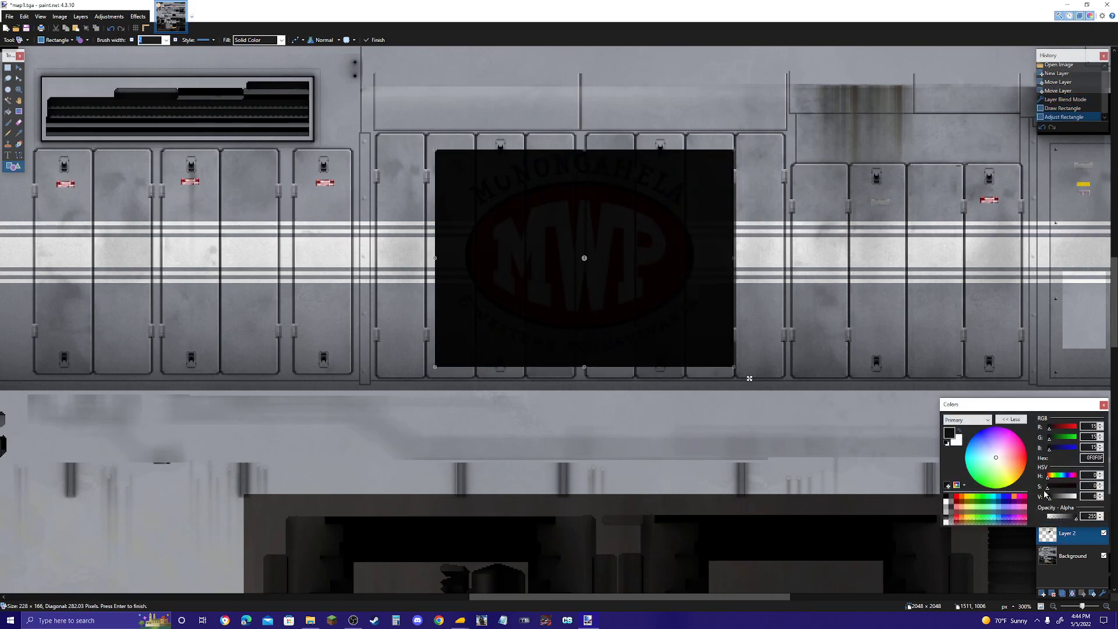
pyautogui.moveTo(1049, 502); pyautogui.dragTo(1047, 504)
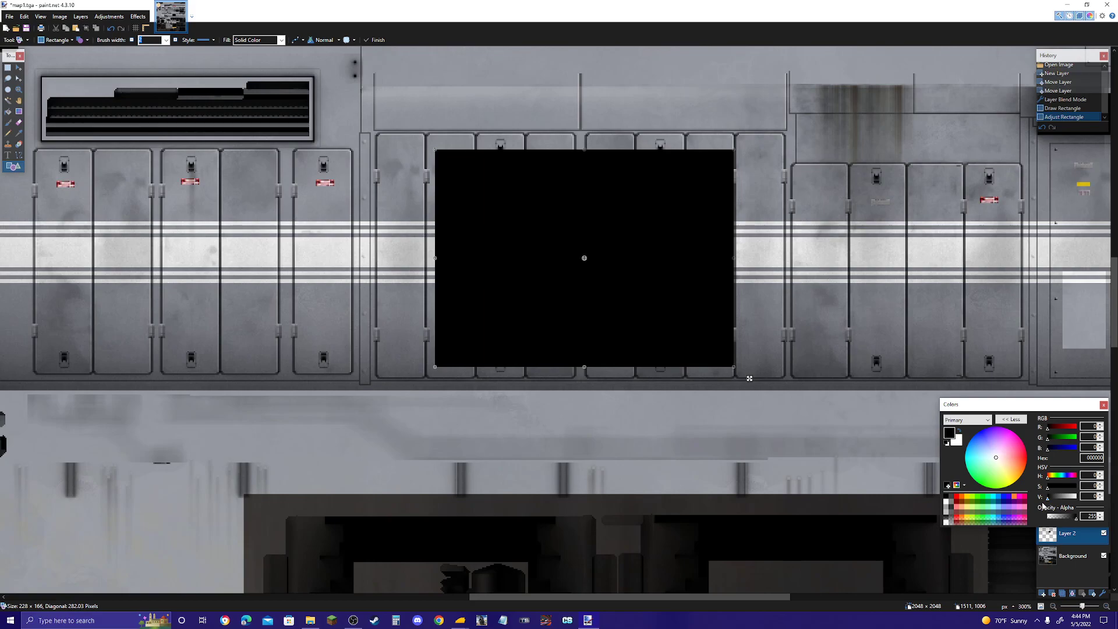
pyautogui.moveTo(735, 151); pyautogui.dragTo(766, 323)
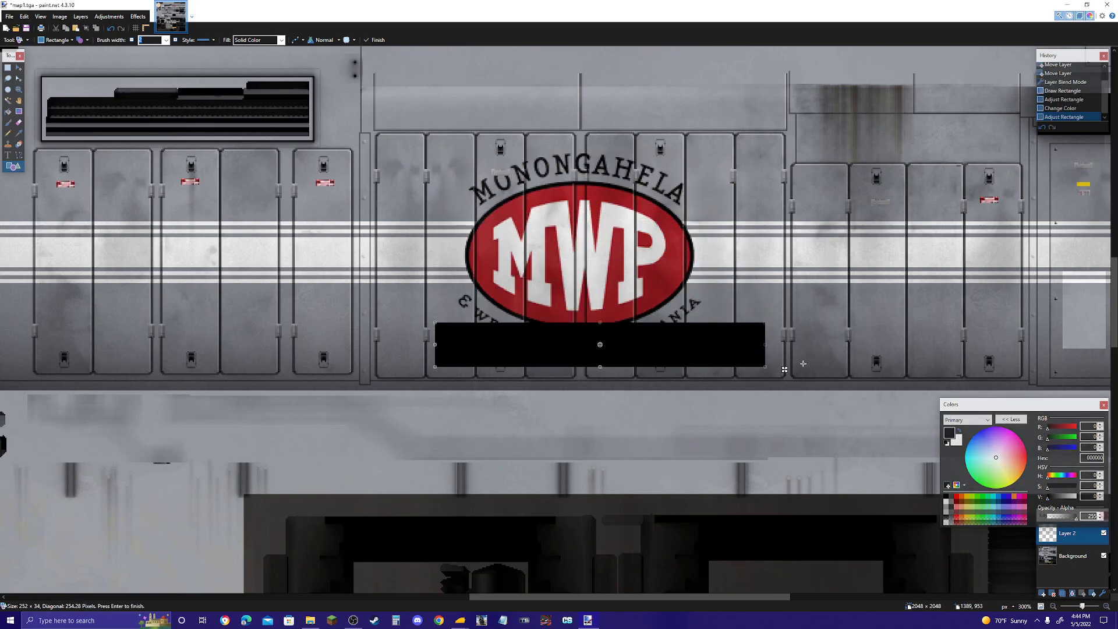
pyautogui.moveTo(784, 370)
pyautogui.mouseDown()
pyautogui.moveTo(774, 270)
pyautogui.moveTo(765, 272)
pyautogui.mouseUp()
pyautogui.press('Return')
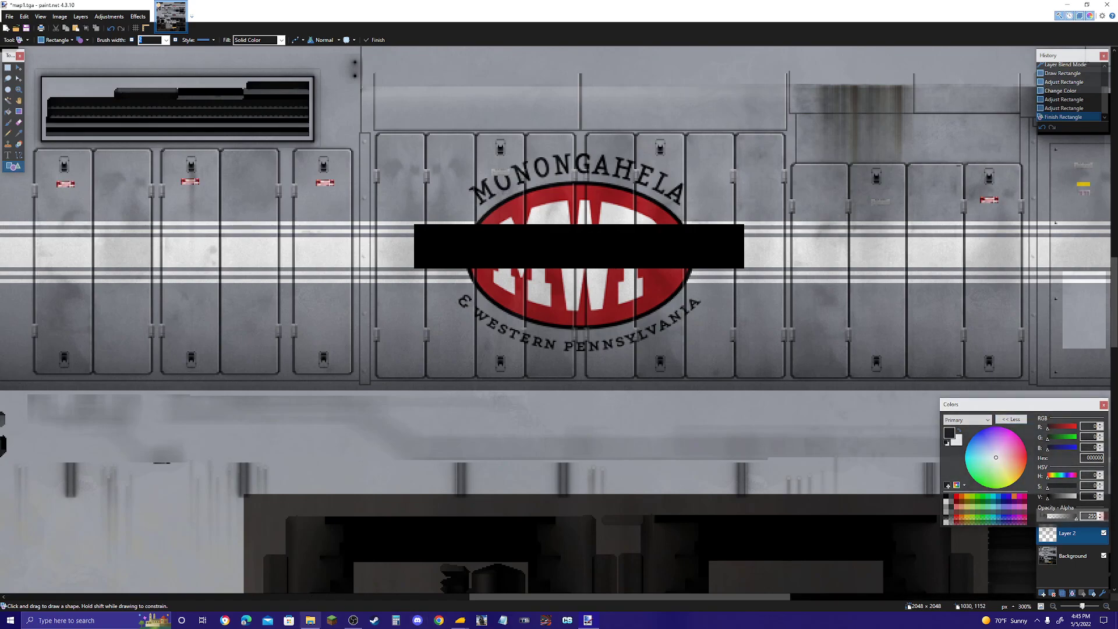
pyautogui.rightClick(318, 625)
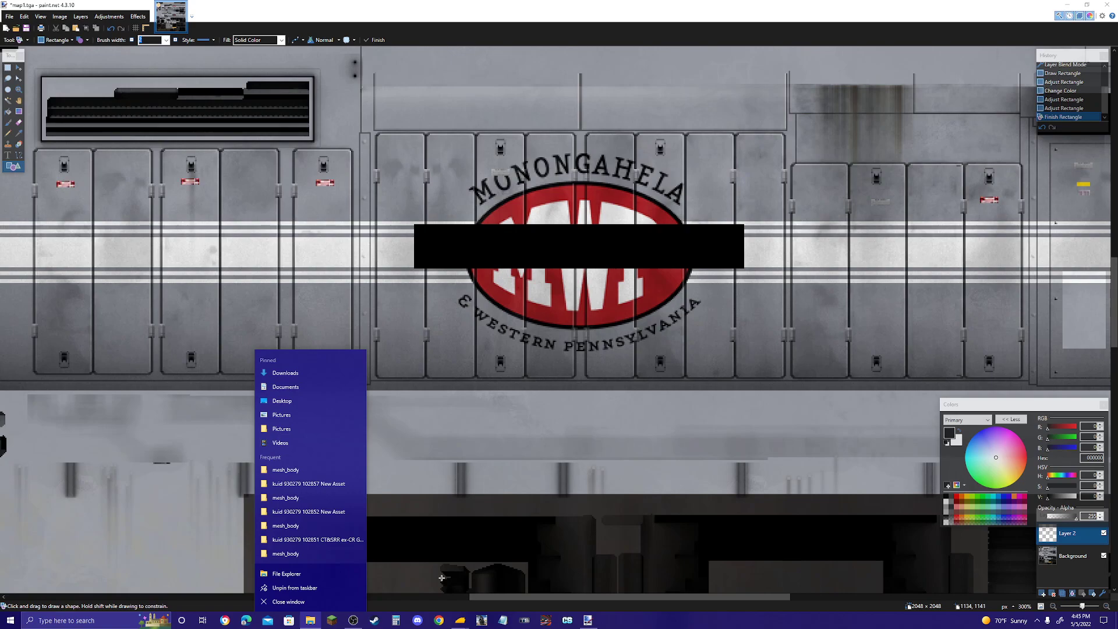
pyautogui.click(441, 578)
# Step: Commit the first bar and draw a second black bar across the upside-down MWP logo
pyautogui.scroll(-3, 539, 419)
pyautogui.moveTo(456, 591); pyautogui.dragTo(573, 357)
pyautogui.press('Return')
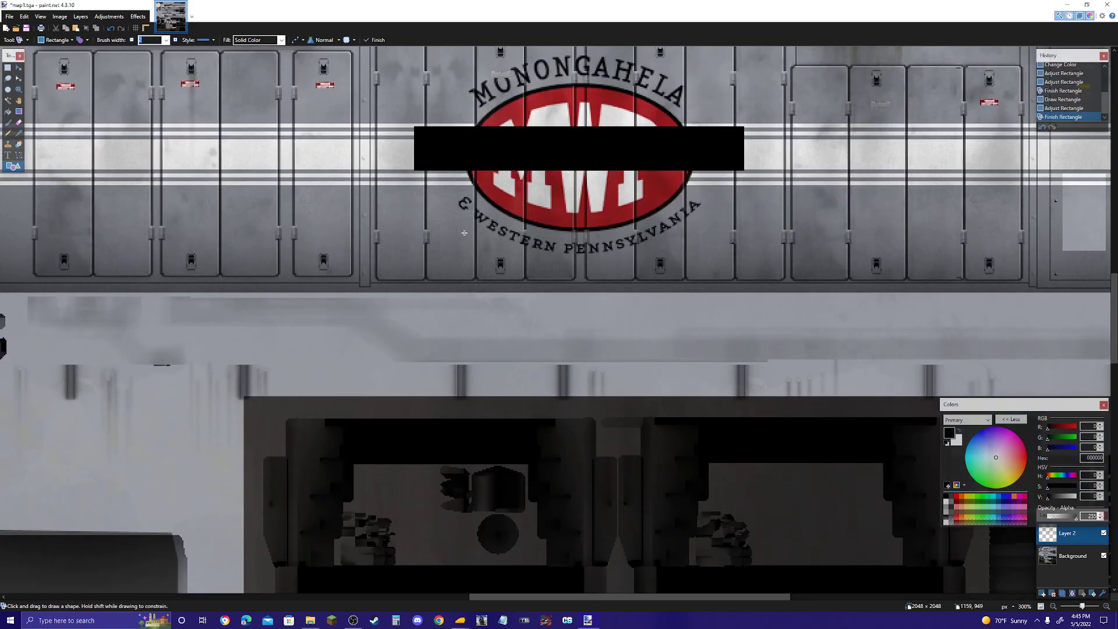
pyautogui.scroll(5, 495, 282)
pyautogui.scroll(20, 496, 282)
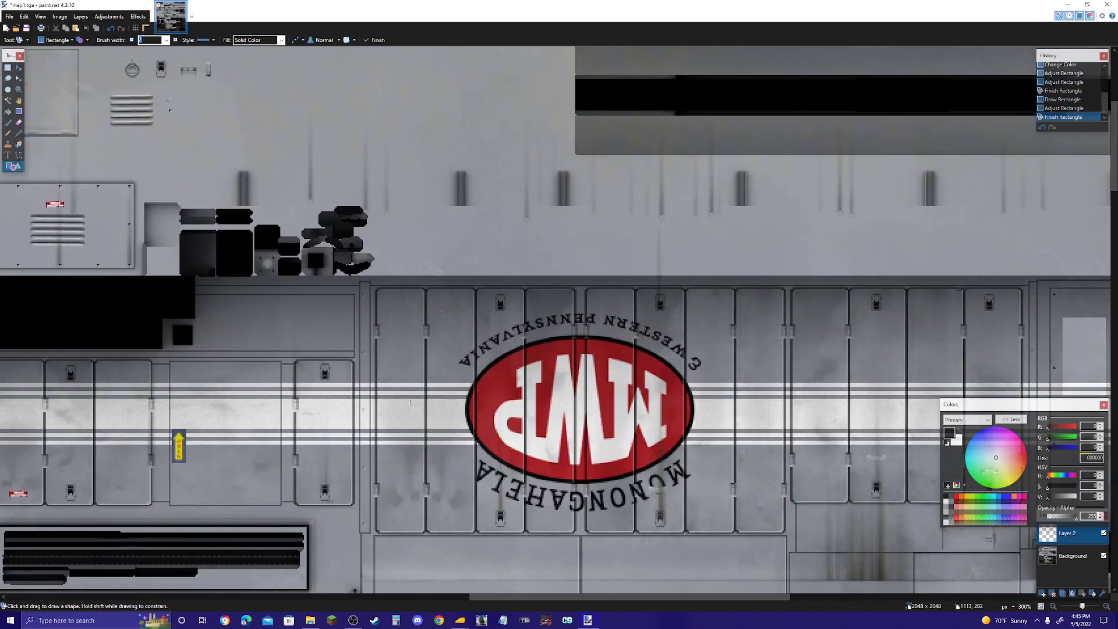
pyautogui.moveTo(409, 402)
pyautogui.mouseDown()
pyautogui.moveTo(531, 454)
pyautogui.moveTo(749, 432)
pyautogui.mouseUp()
pyautogui.scroll(-9, 728, 446)
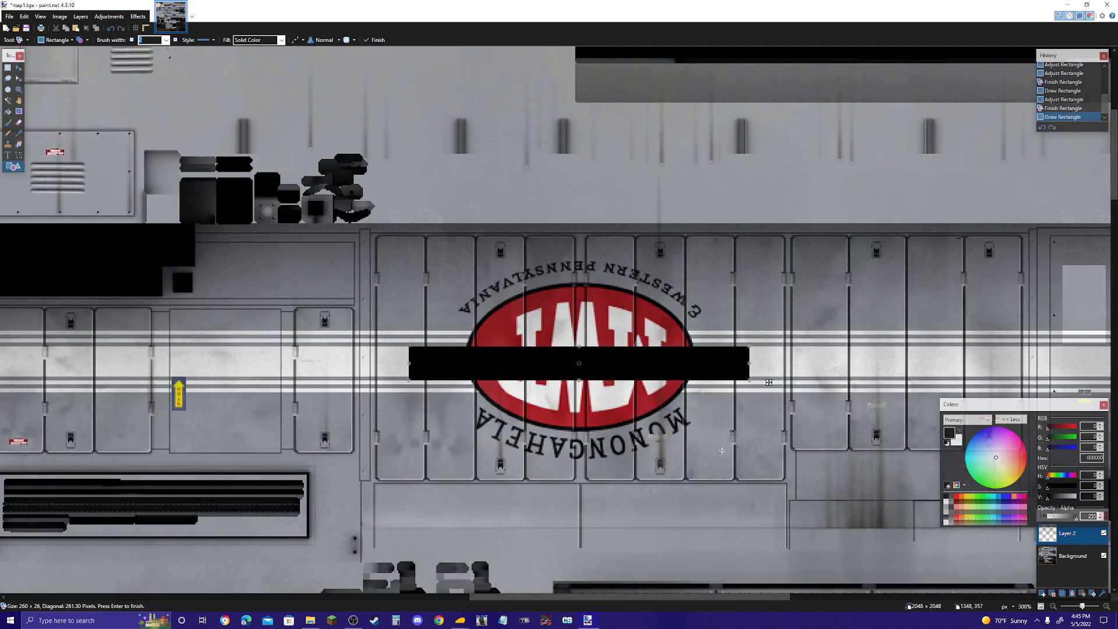
pyautogui.scroll(-11, 707, 447)
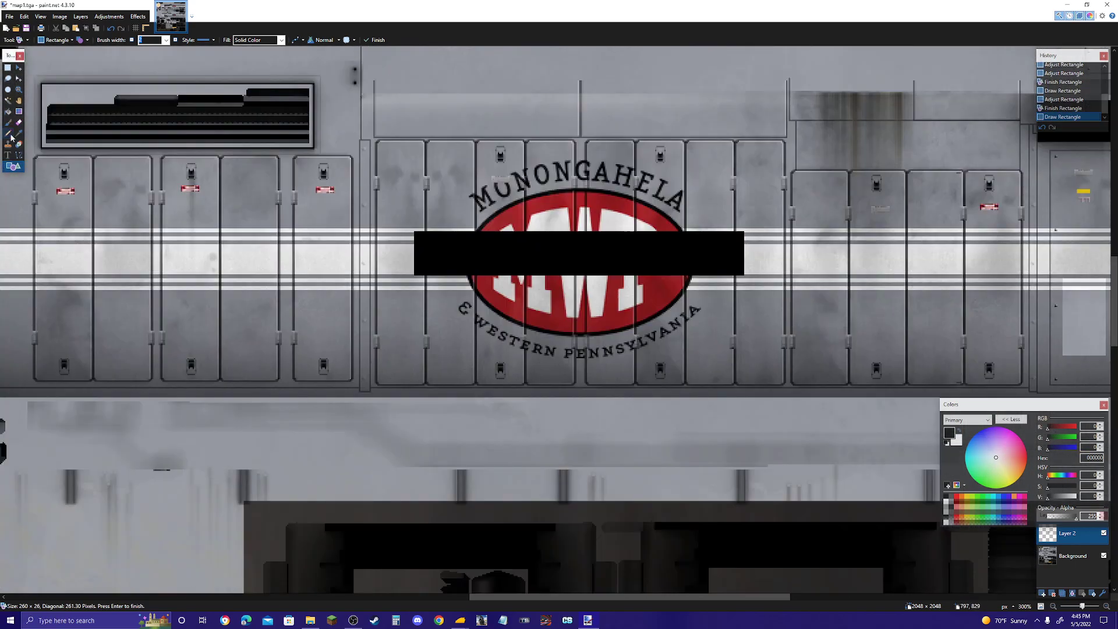
pyautogui.click(11, 155)
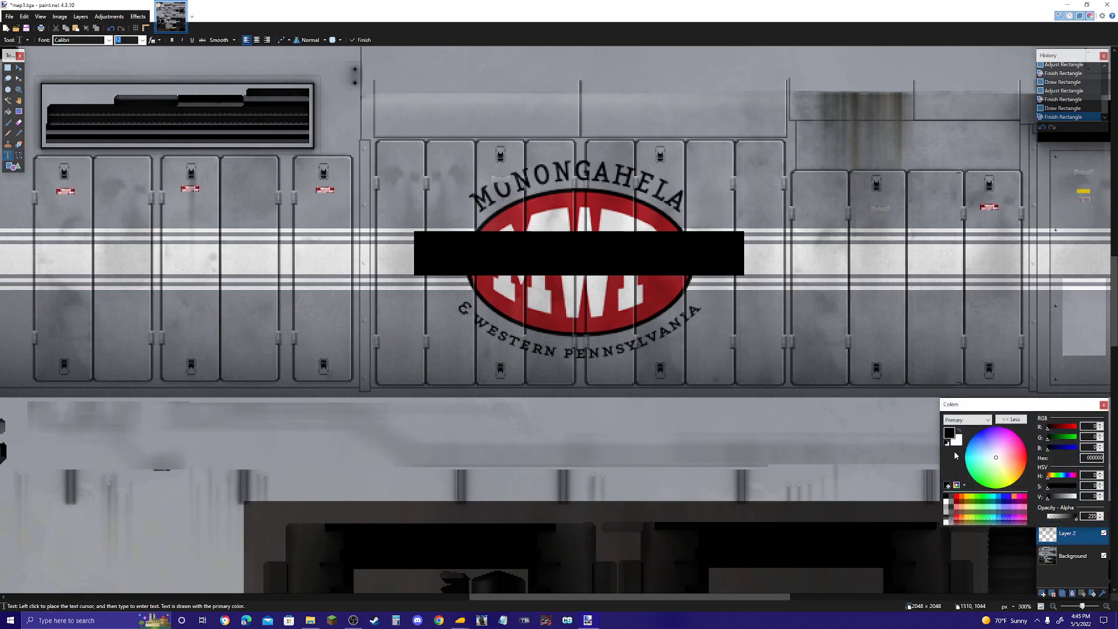
# Step: Make white the primary colour, choose the Erie Roman font, and place the text cursor in the bar
pyautogui.click(959, 431)
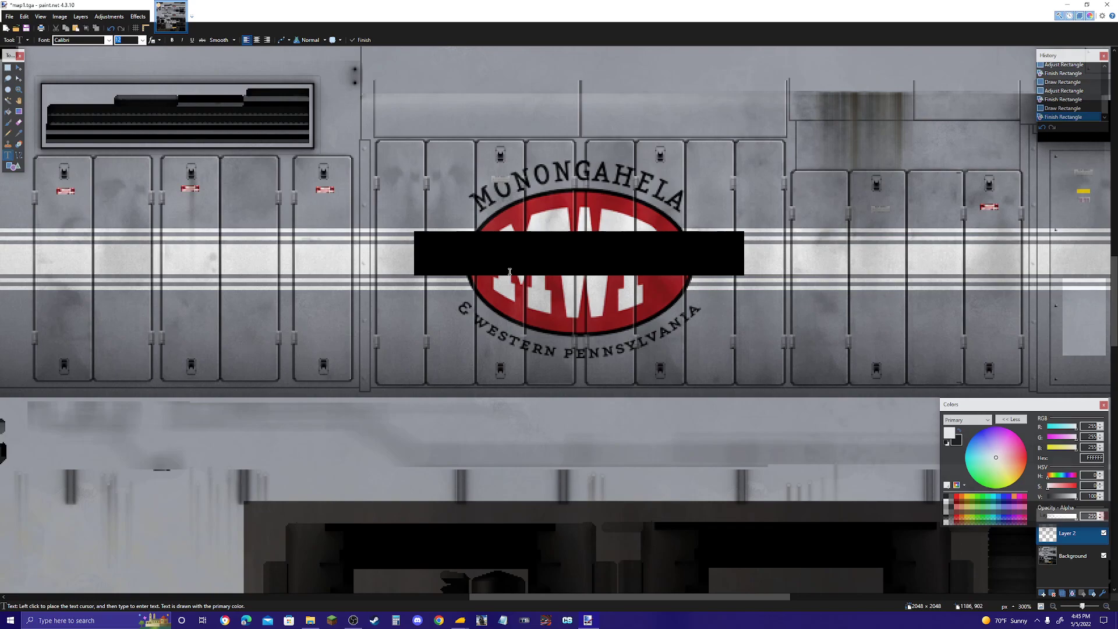
pyautogui.click(465, 250)
pyautogui.click(108, 40)
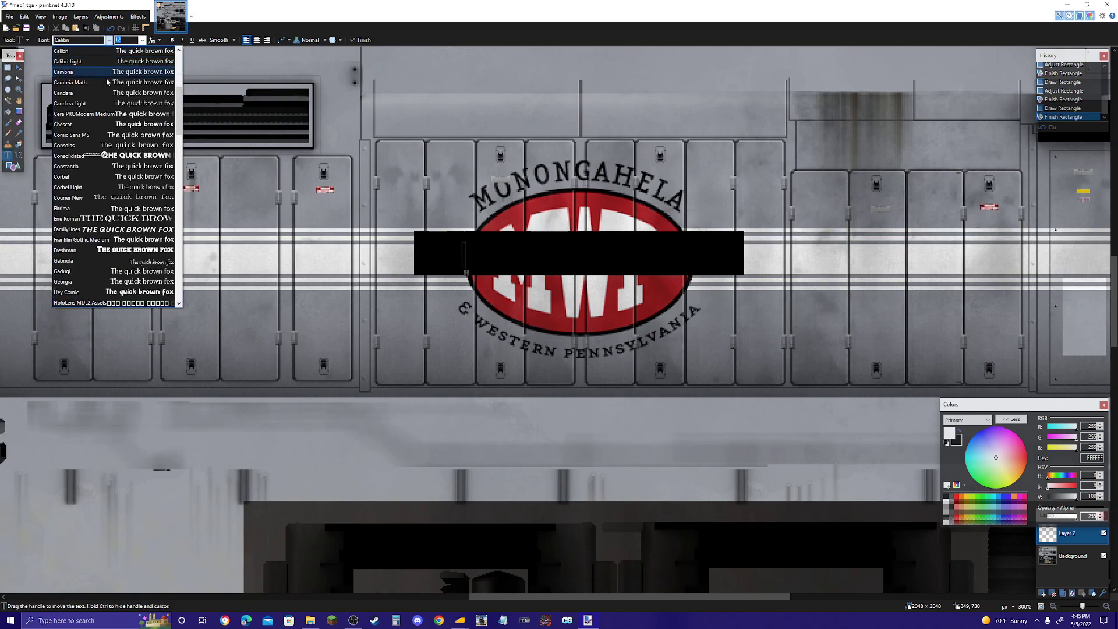
pyautogui.click(115, 220)
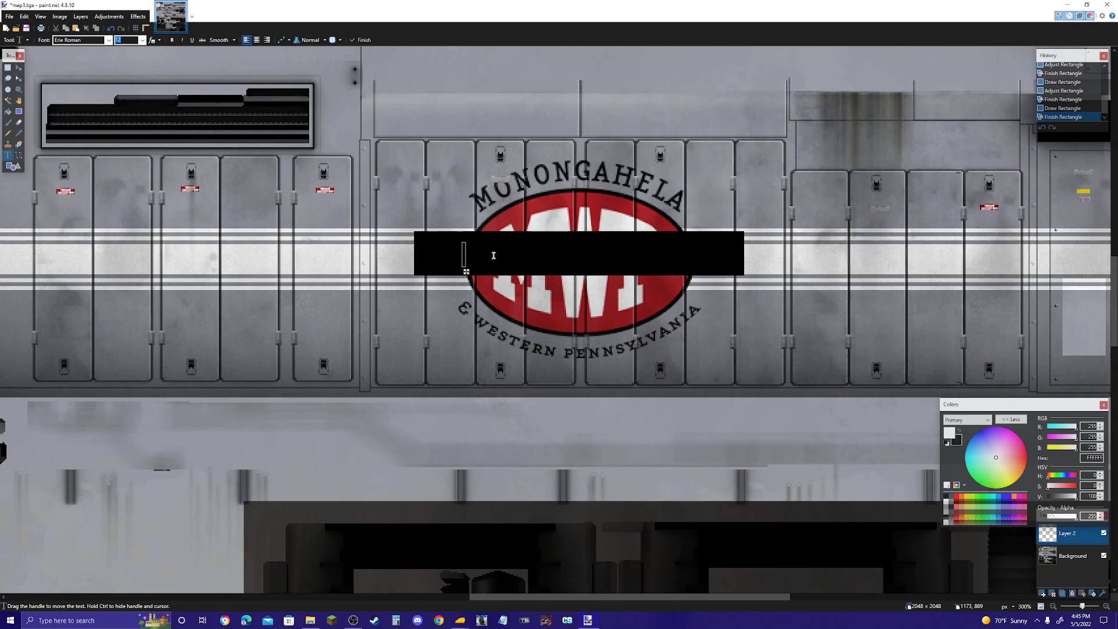
pyautogui.write('D')
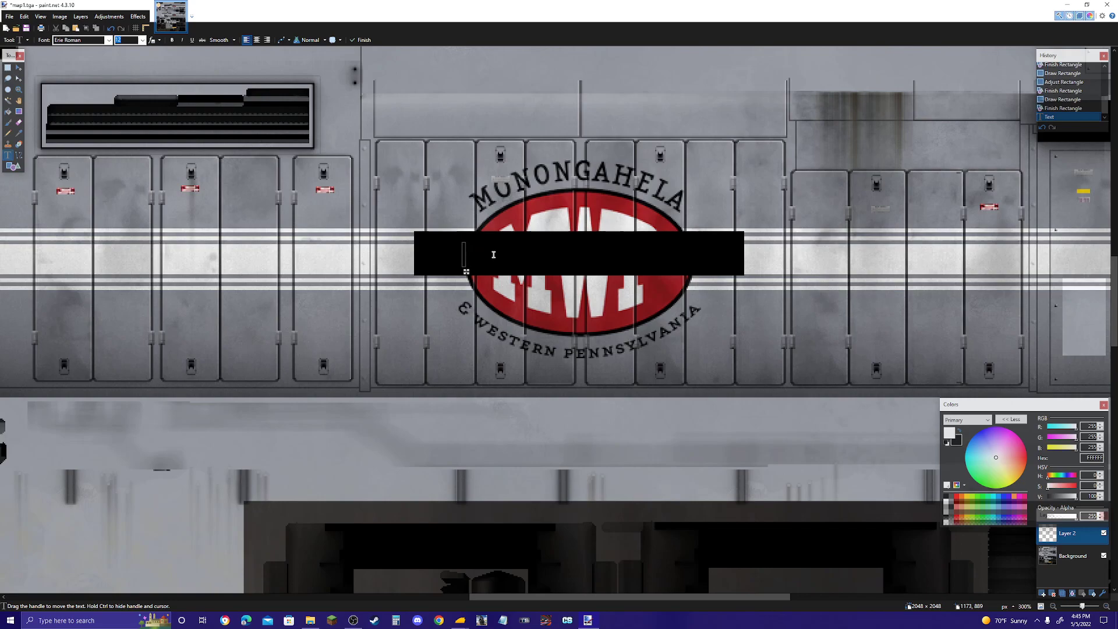
pyautogui.click(1072, 555)
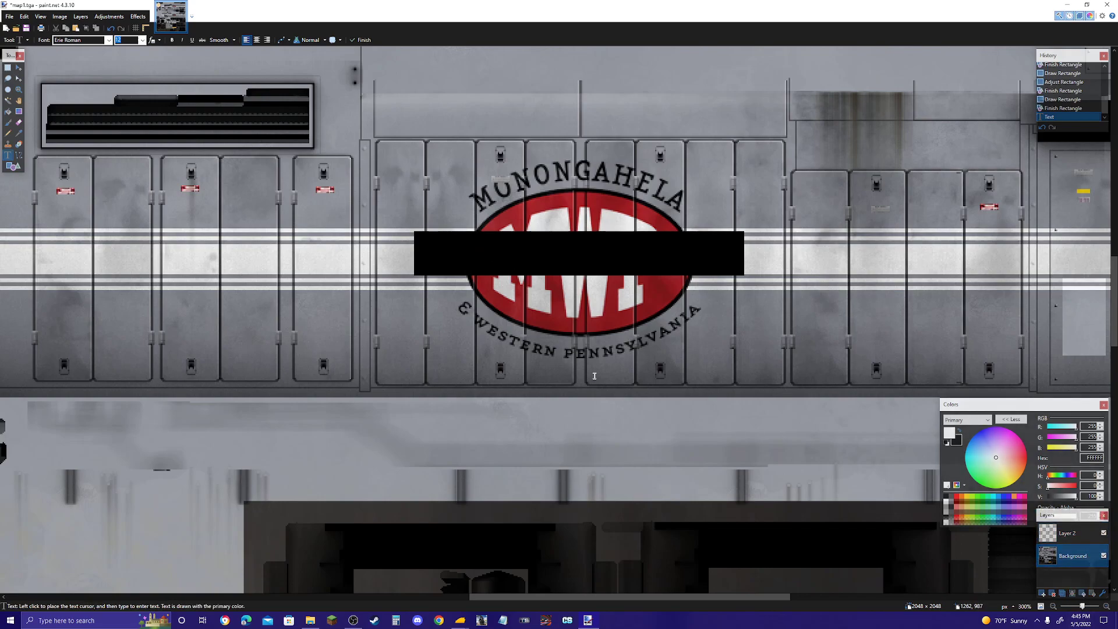
pyautogui.click(452, 266)
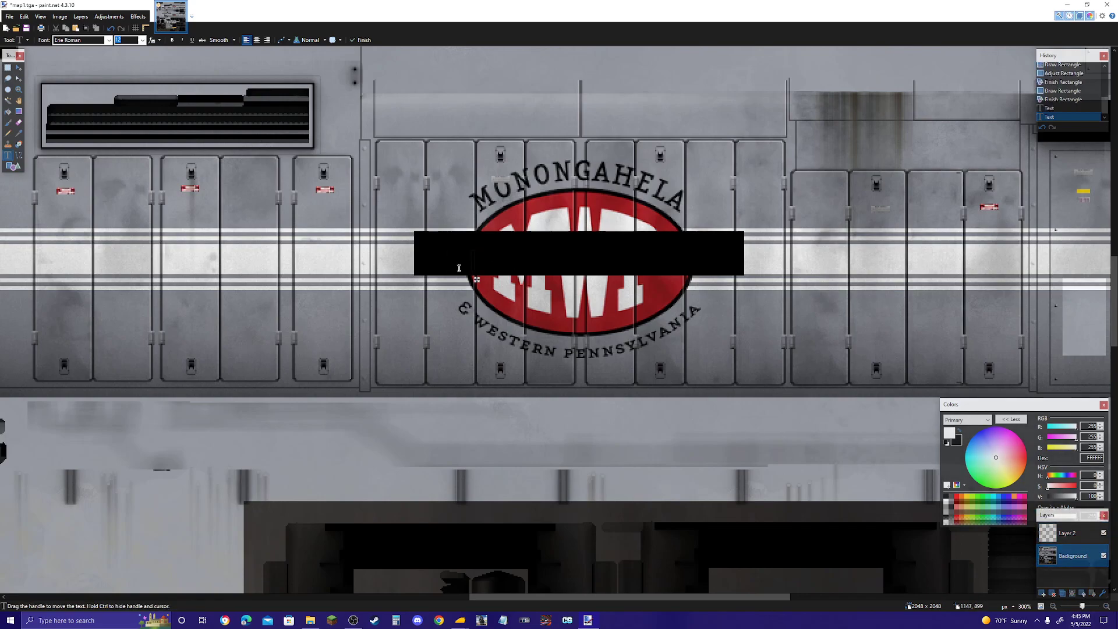
# Step: Add a new layer above Layer 2 and type 'PNRR' on the black bar
pyautogui.click(1042, 594)
pyautogui.click(1082, 594)
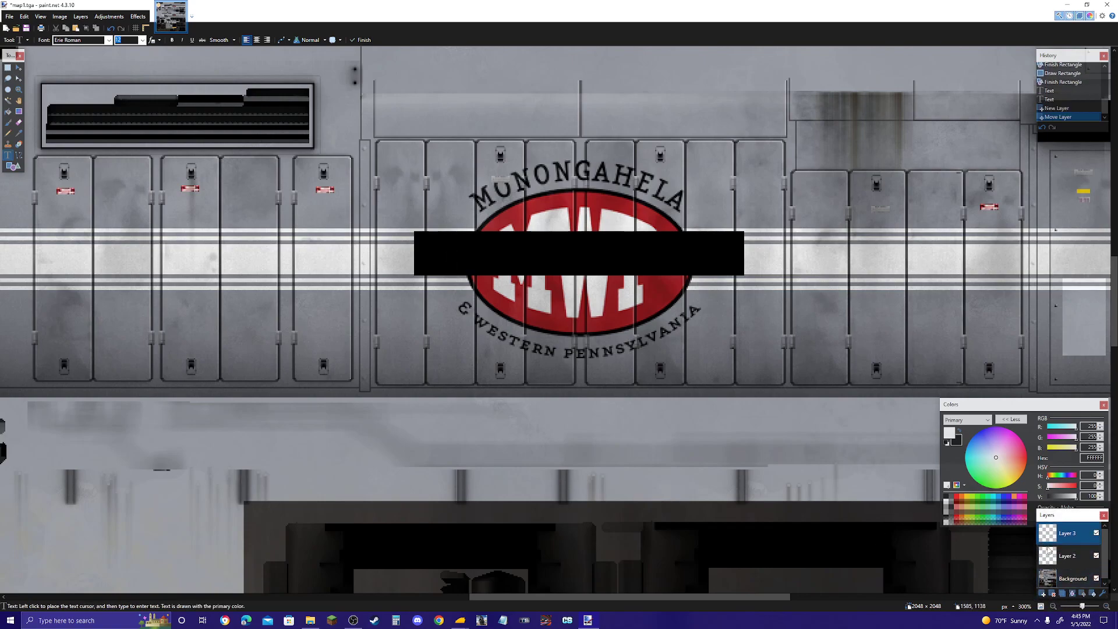
pyautogui.click(448, 247)
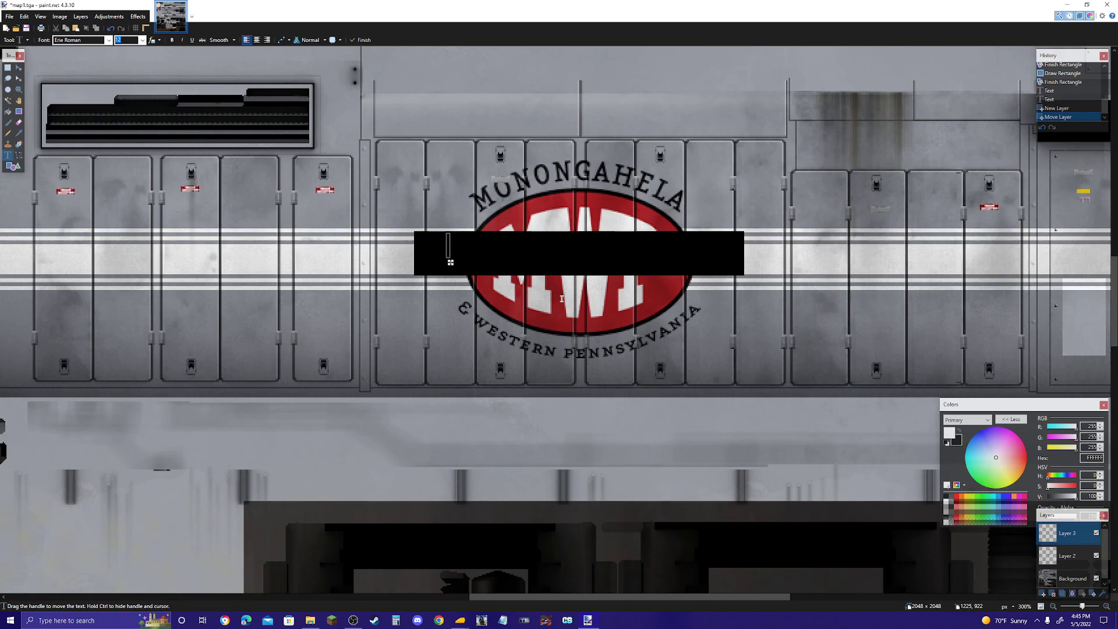
pyautogui.write('DDA,')
pyautogui.press('BackSpace')
pyautogui.press('BackSpace')
pyautogui.press('BackSpace')
pyautogui.press('BackSpace')
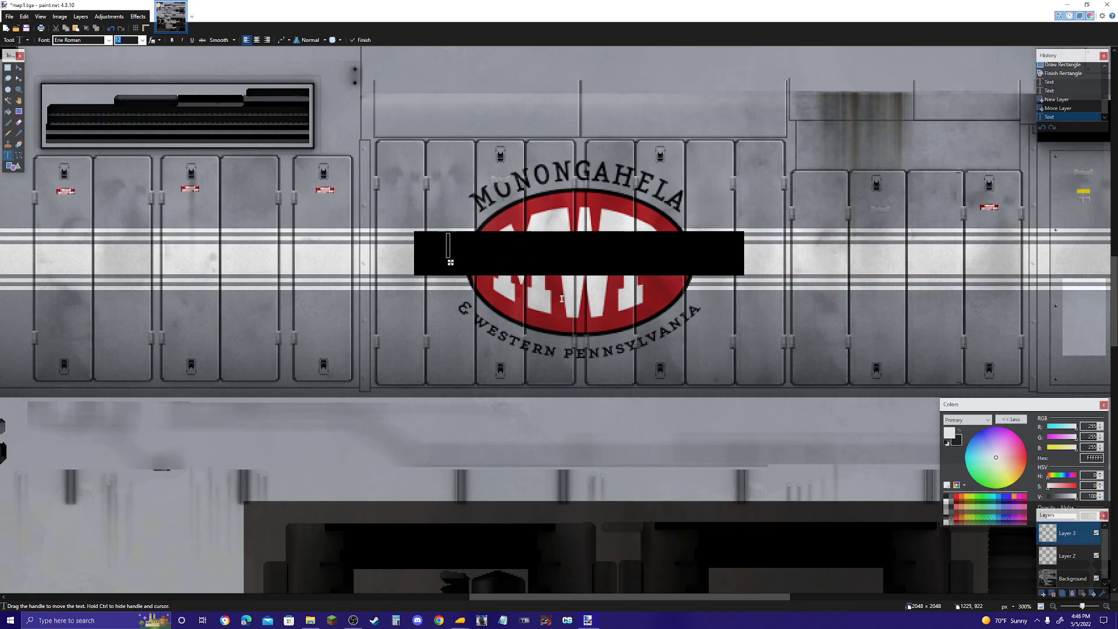
pyautogui.write('P&N')
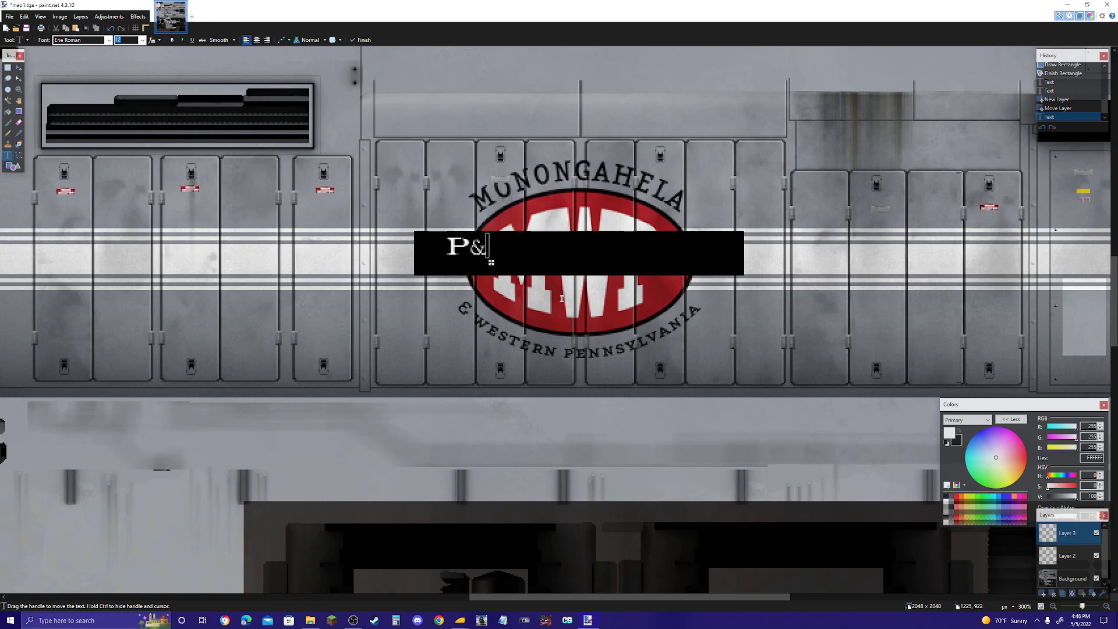
pyautogui.press('BackSpace')
pyautogui.press('BackSpace')
pyautogui.write('NRR')
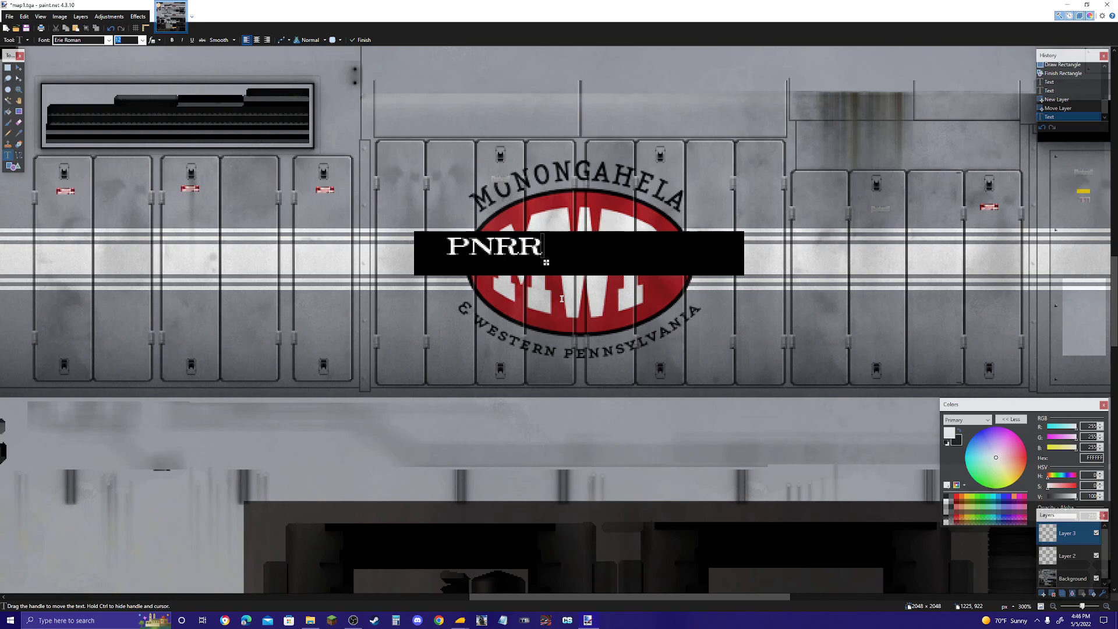
# Step: Set the PNRR font size to 20 and centre the text within the black bar
pyautogui.moveTo(546, 263); pyautogui.dragTo(626, 270)
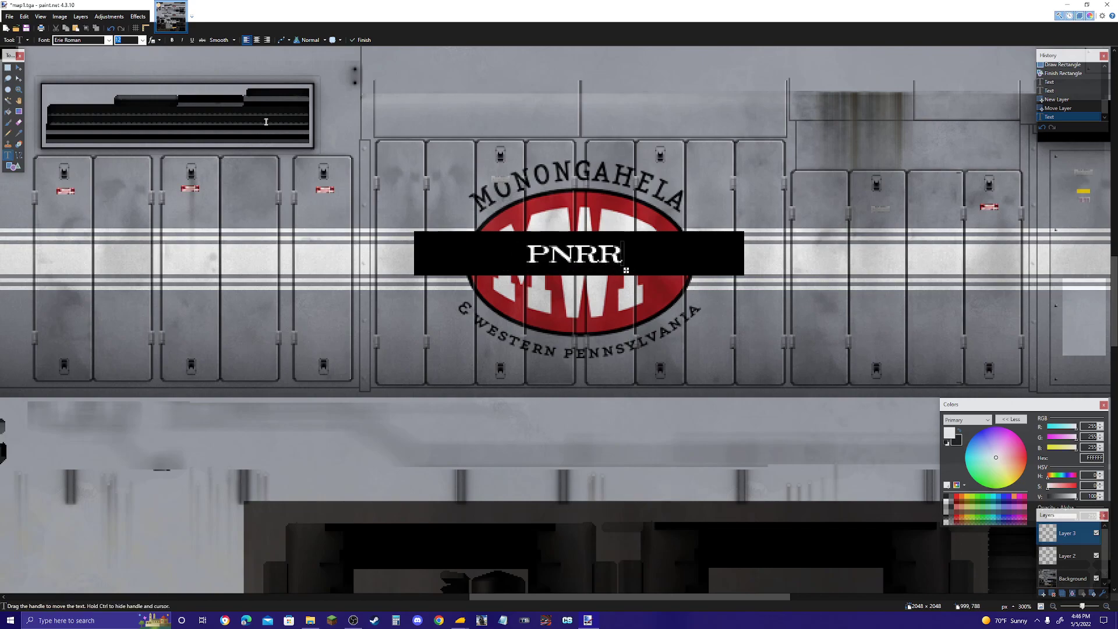
pyautogui.press('BackSpace')
pyautogui.write('50')
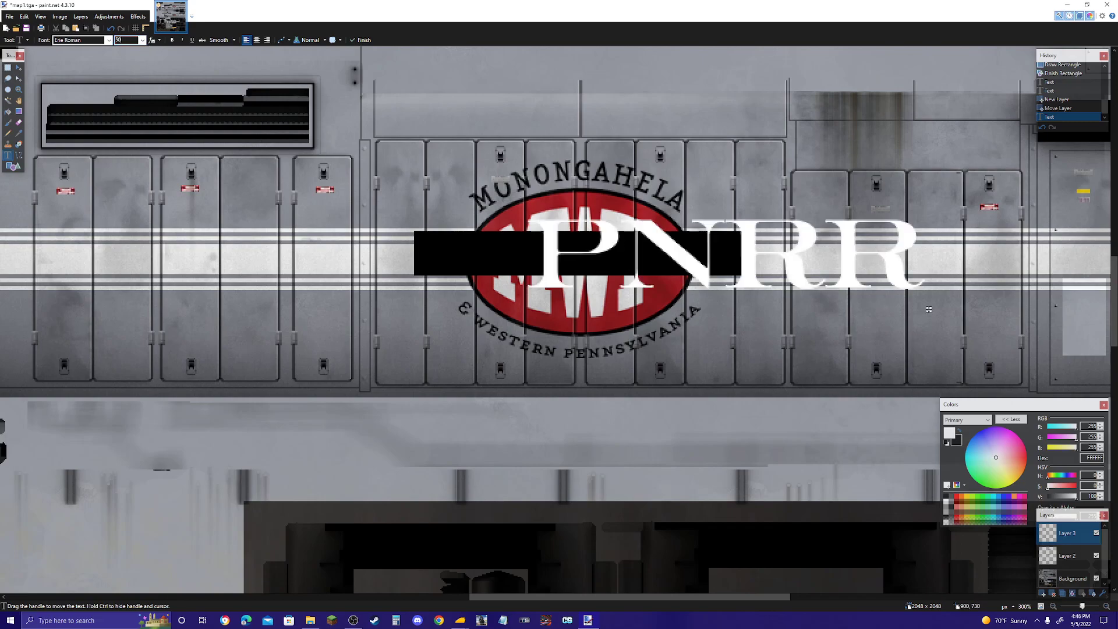
pyautogui.press('BackSpace')
pyautogui.press('BackSpace')
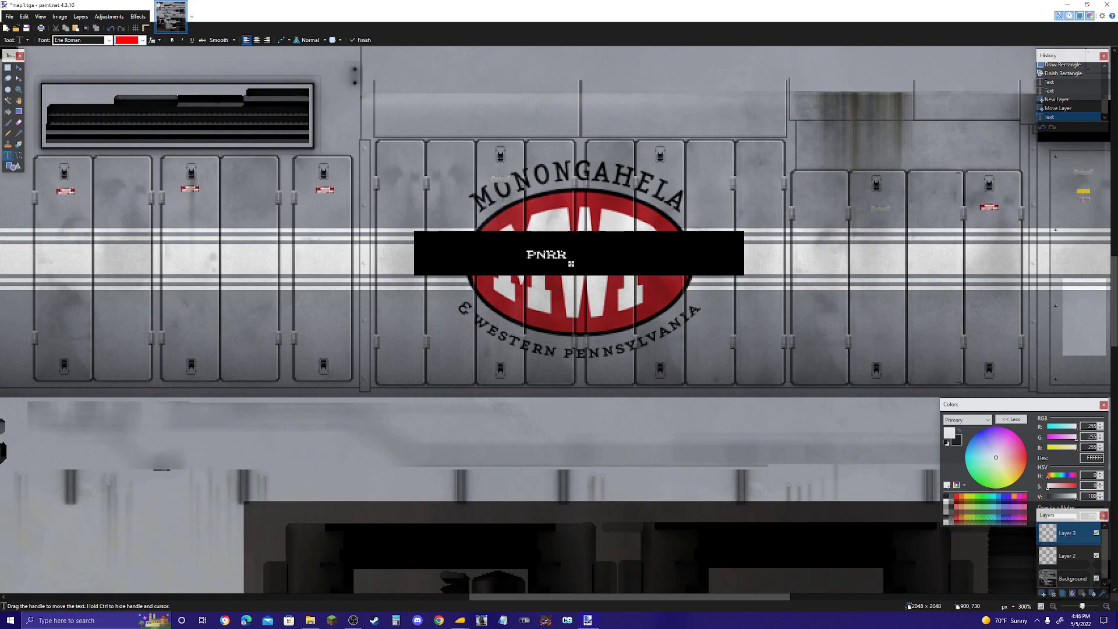
pyautogui.write('30')
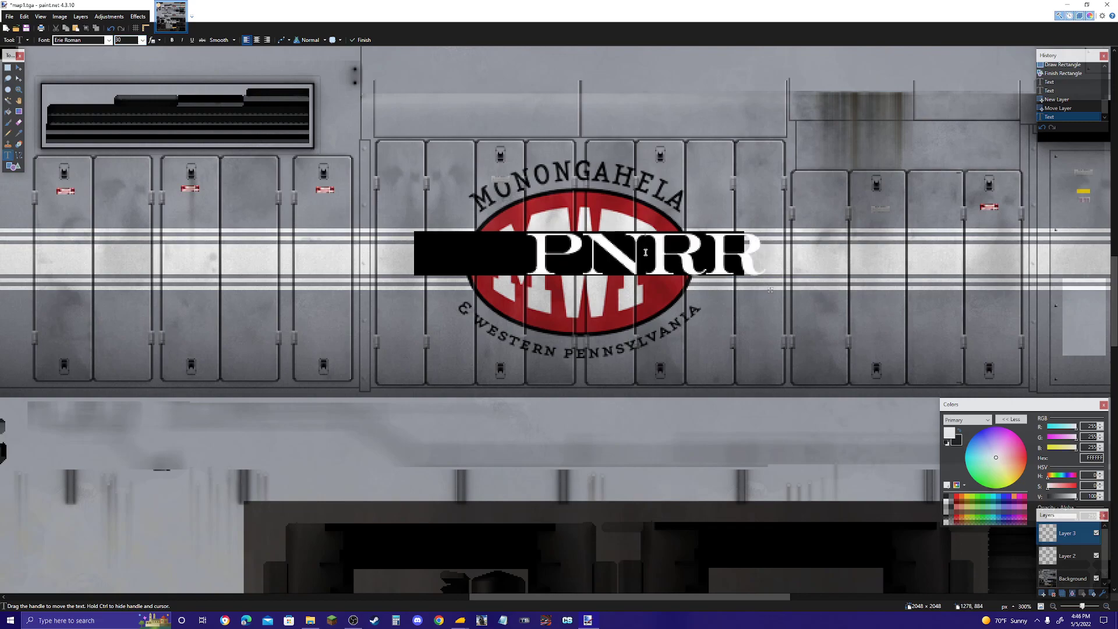
pyautogui.moveTo(770, 289); pyautogui.dragTo(707, 289)
pyautogui.doubleClick(124, 39)
pyautogui.press('BackSpace')
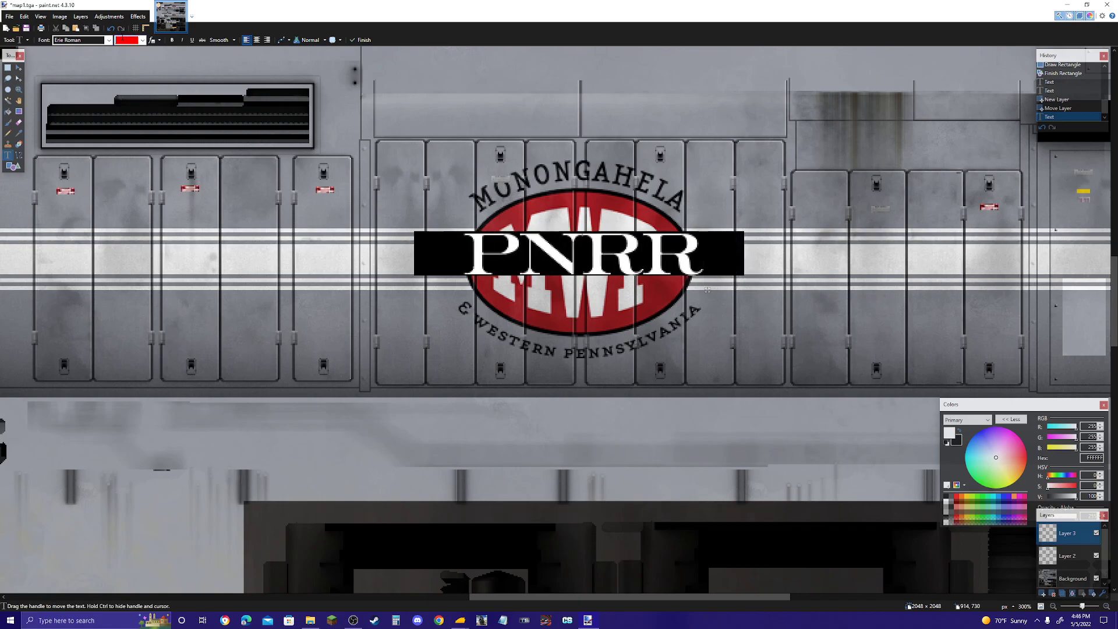
pyautogui.write('20')
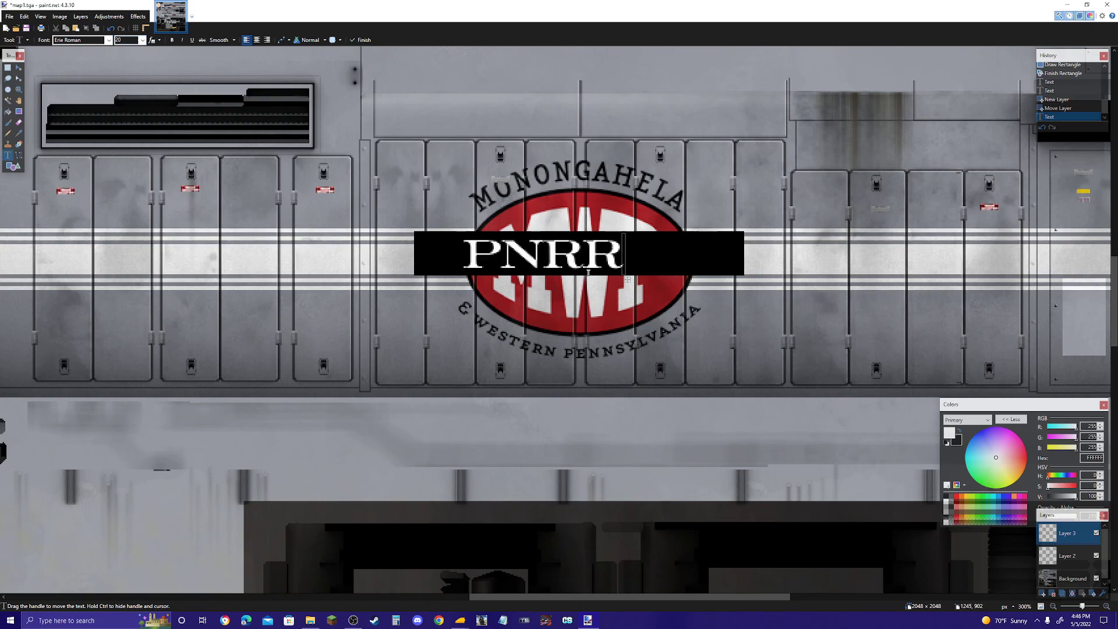
pyautogui.moveTo(627, 280); pyautogui.dragTo(664, 280)
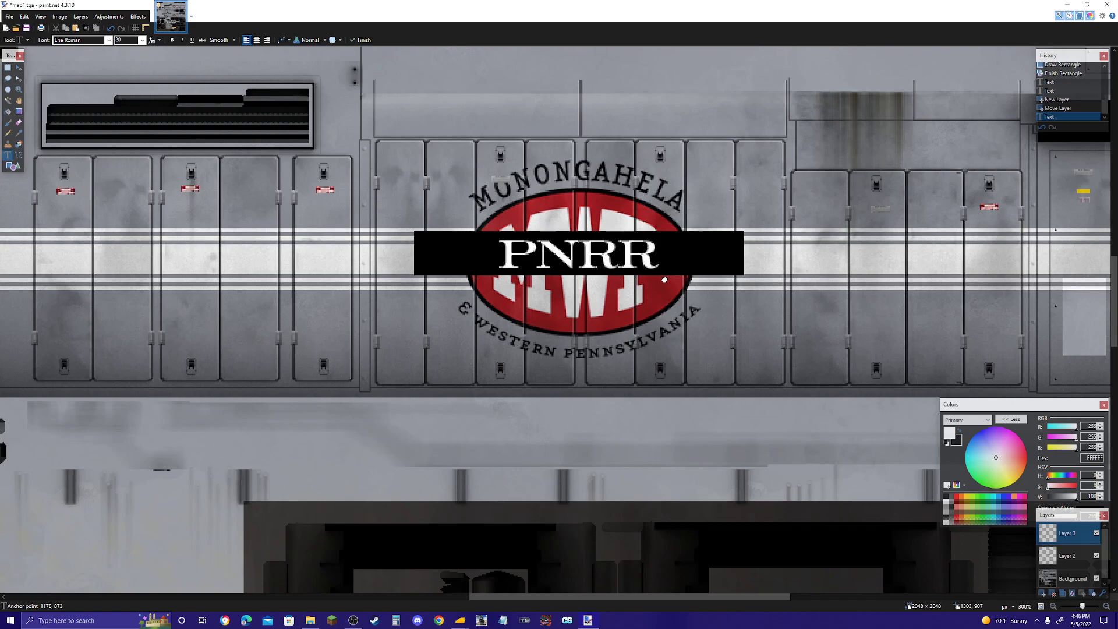
# Step: Rotate the whole texture 180° from the Image menu
pyautogui.scroll(3, 664, 280)
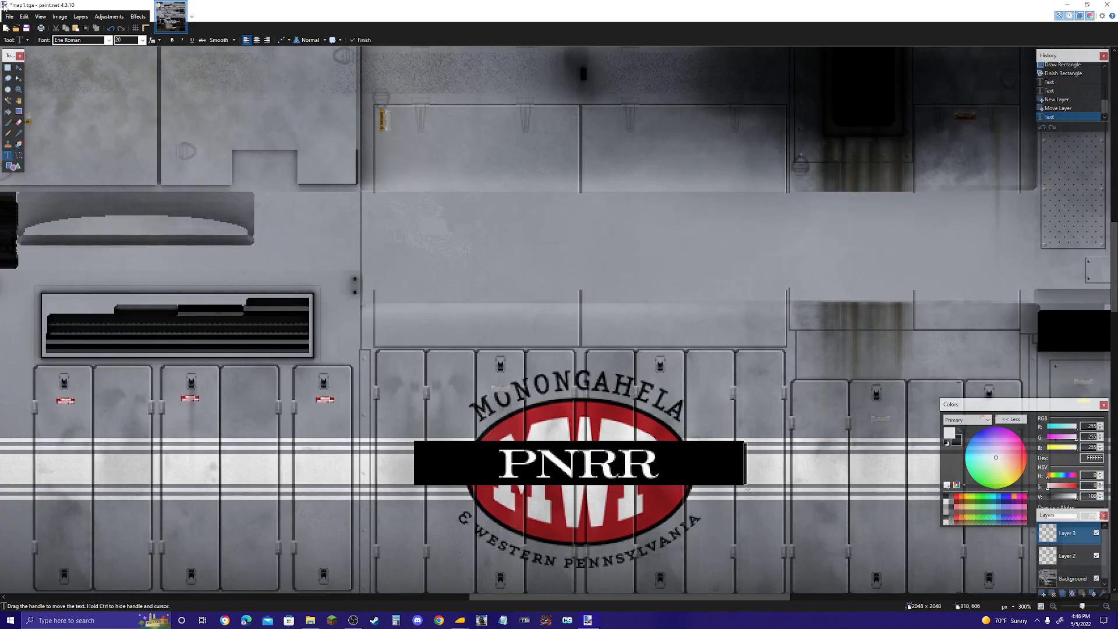
pyautogui.click(61, 16)
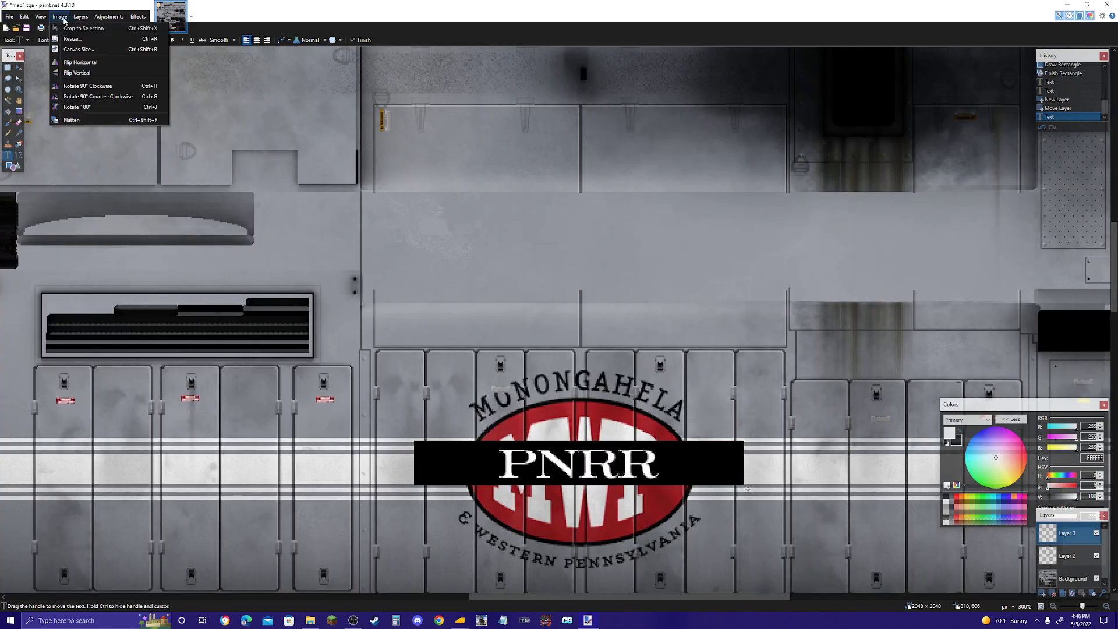
pyautogui.click(82, 107)
pyautogui.scroll(5, 261, 183)
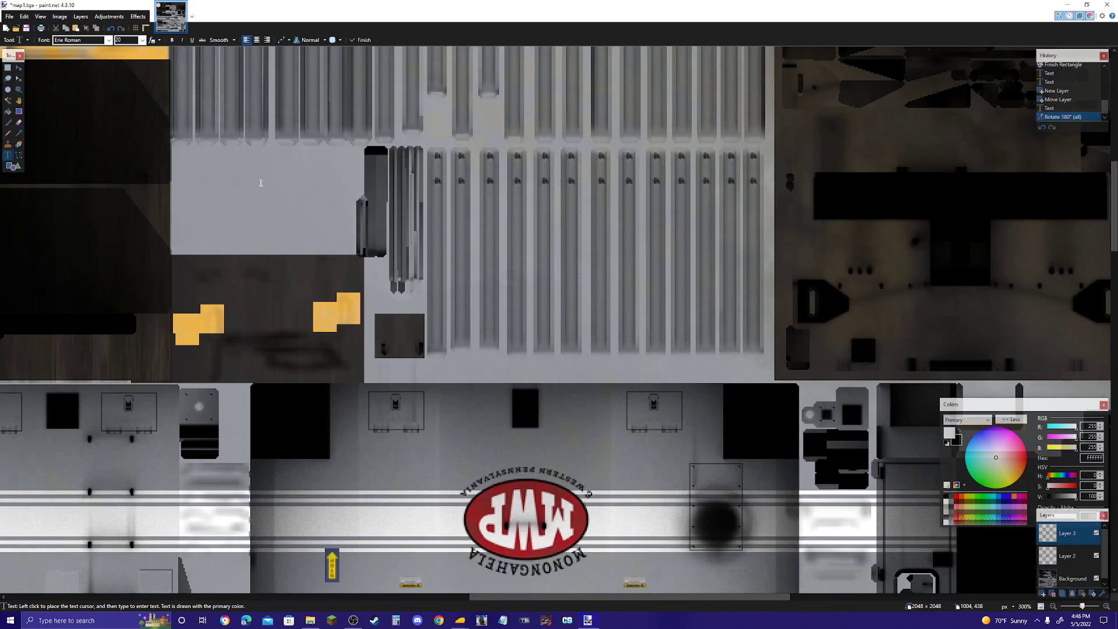
pyautogui.scroll(-3, 405, 318)
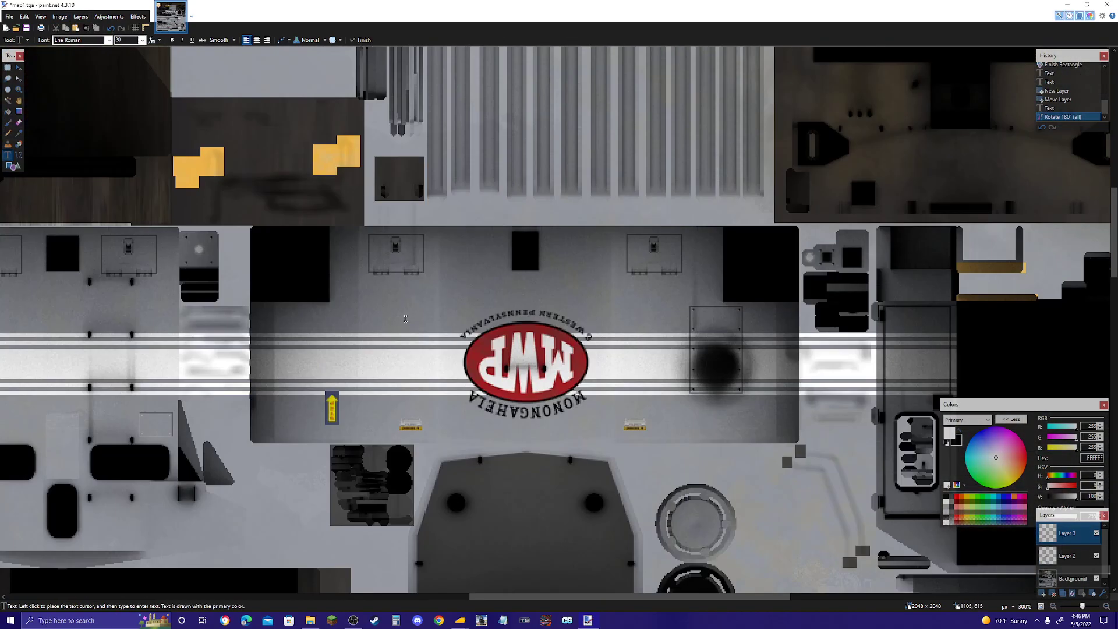
# Step: Type white 'PNRR' on the second logo's black bar and position it there
pyautogui.scroll(-9, 406, 319)
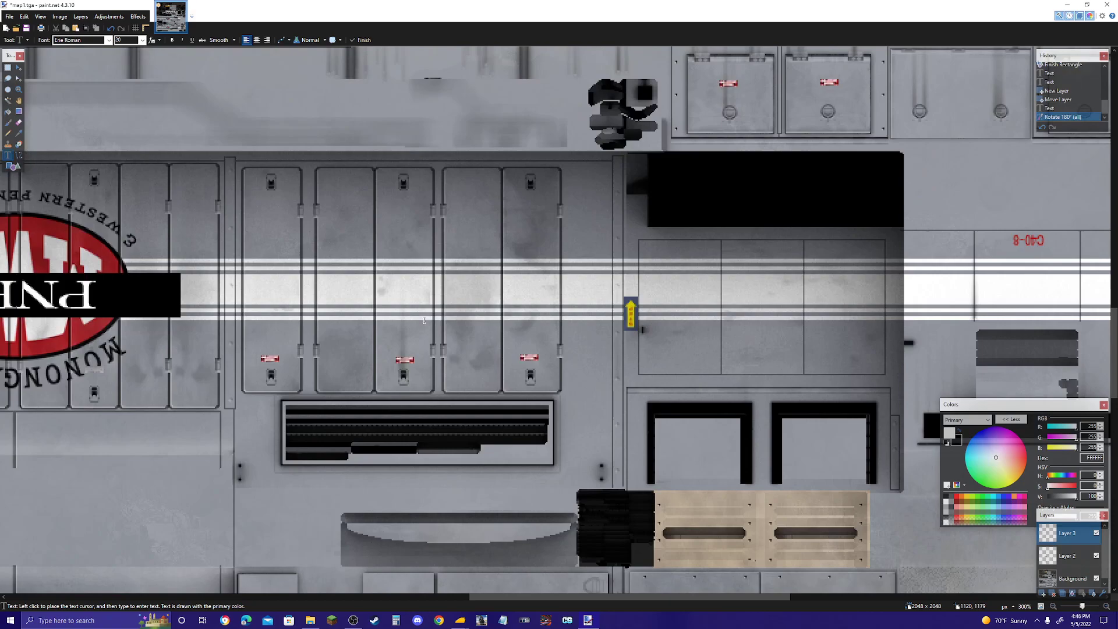
pyautogui.moveTo(535, 598); pyautogui.dragTo(442, 598)
pyautogui.scroll(-12, 969, 330)
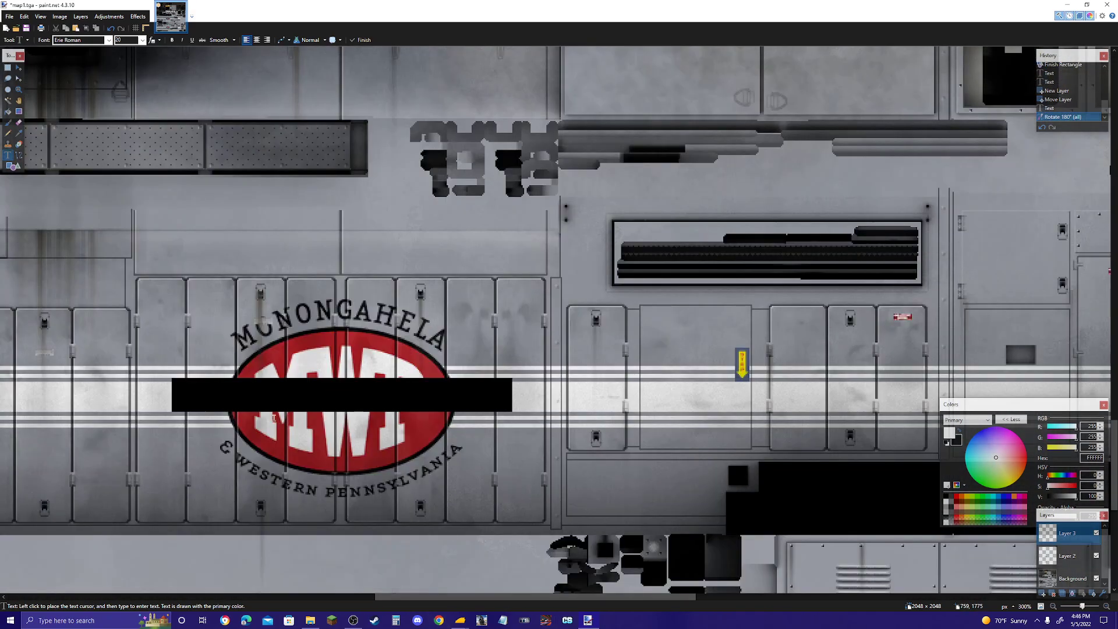
pyautogui.click(259, 407)
pyautogui.write('PN')
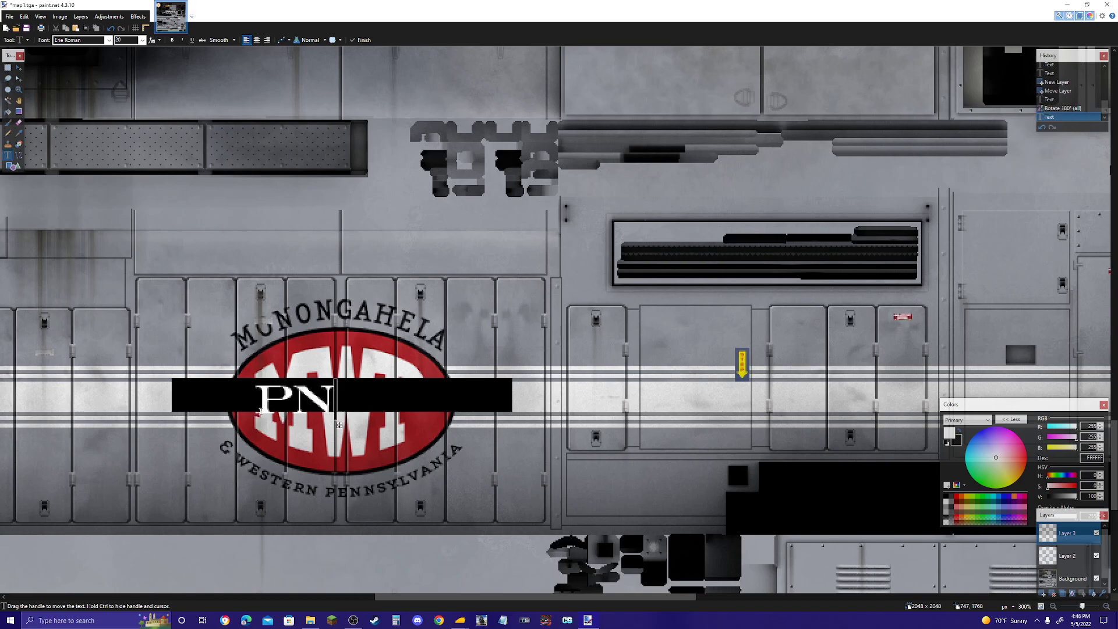
pyautogui.write('RR')
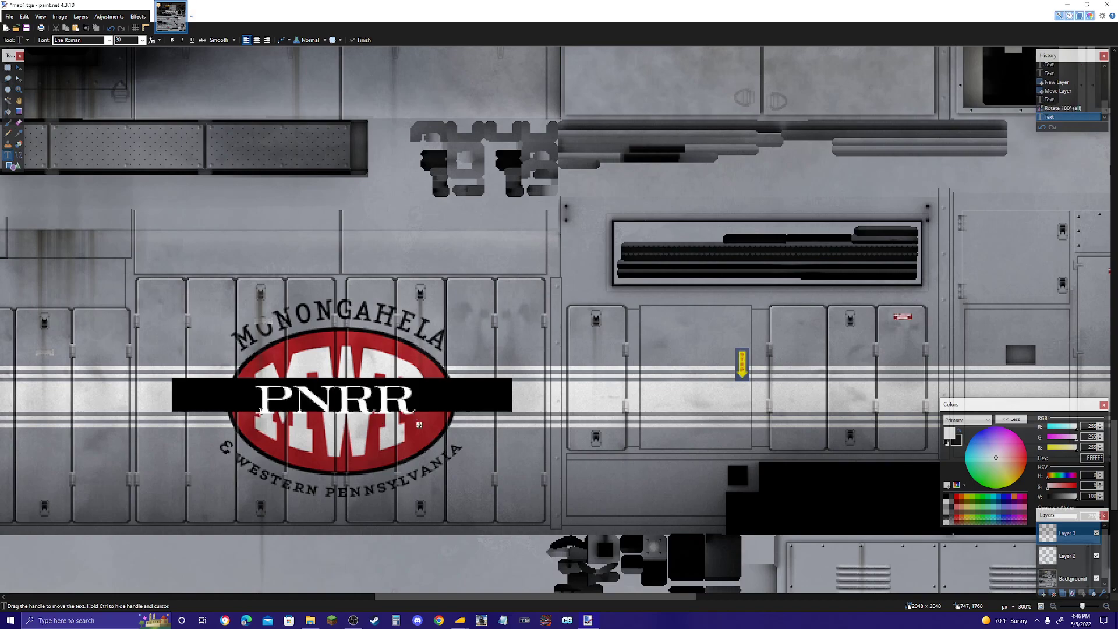
pyautogui.moveTo(418, 424)
pyautogui.mouseDown()
pyautogui.moveTo(400, 383)
pyautogui.moveTo(421, 423)
pyautogui.mouseUp()
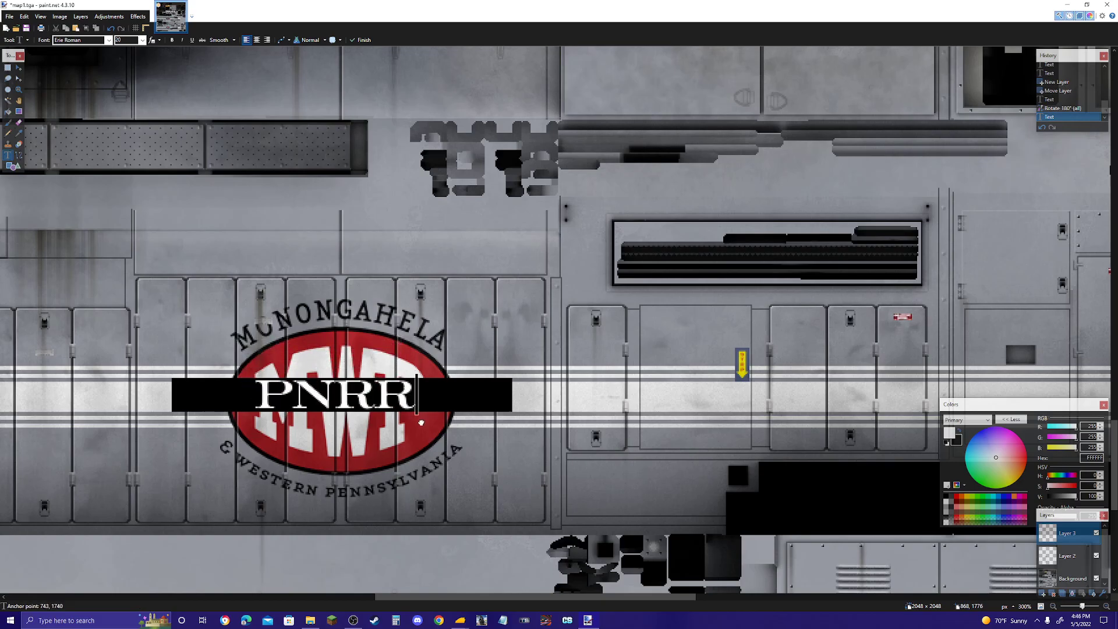
pyautogui.scroll(5, 524, 311)
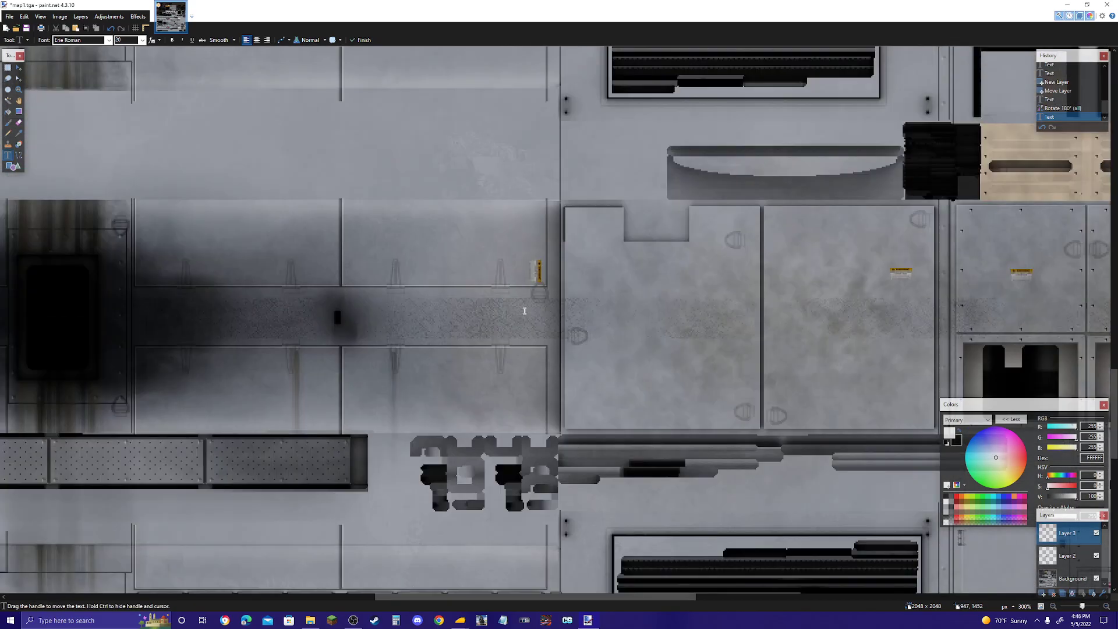
# Step: Rotate the entire texture 180° from the Image menu and scroll to the uncovered MWP logo
pyautogui.scroll(-10, 524, 311)
pyautogui.scroll(12, 600, 312)
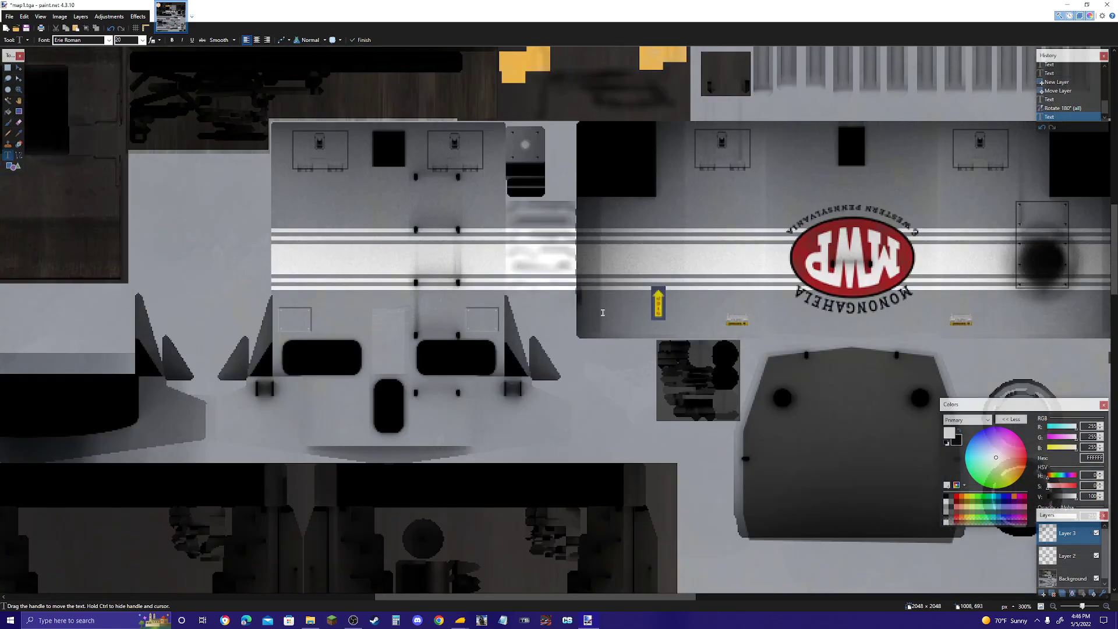
pyautogui.scroll(3, 603, 313)
pyautogui.click(60, 16)
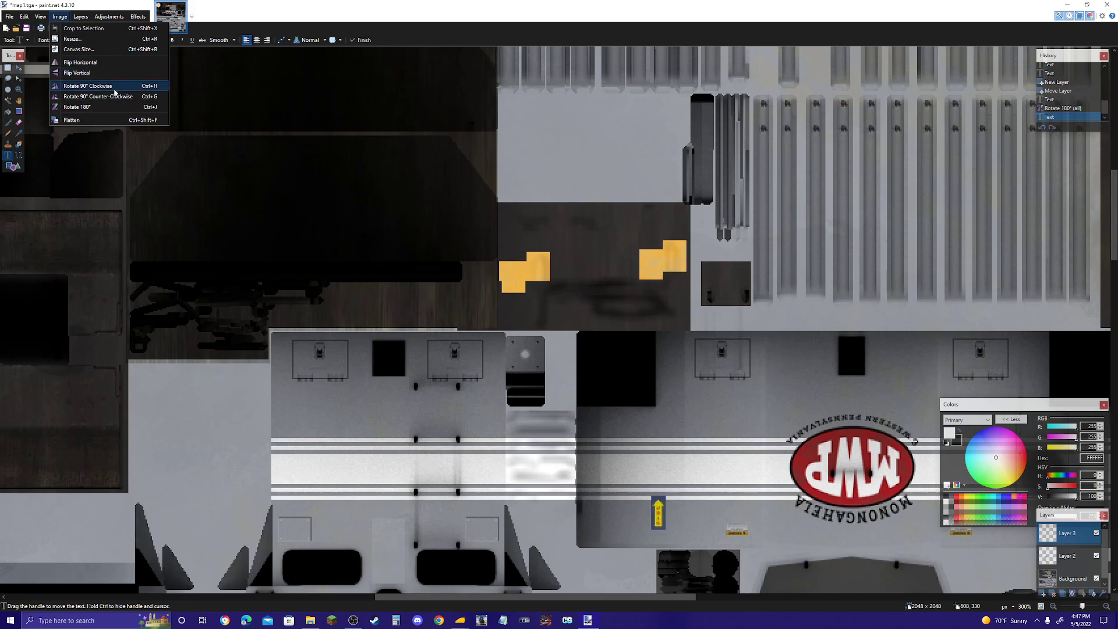
pyautogui.click(111, 107)
pyautogui.scroll(8, 347, 187)
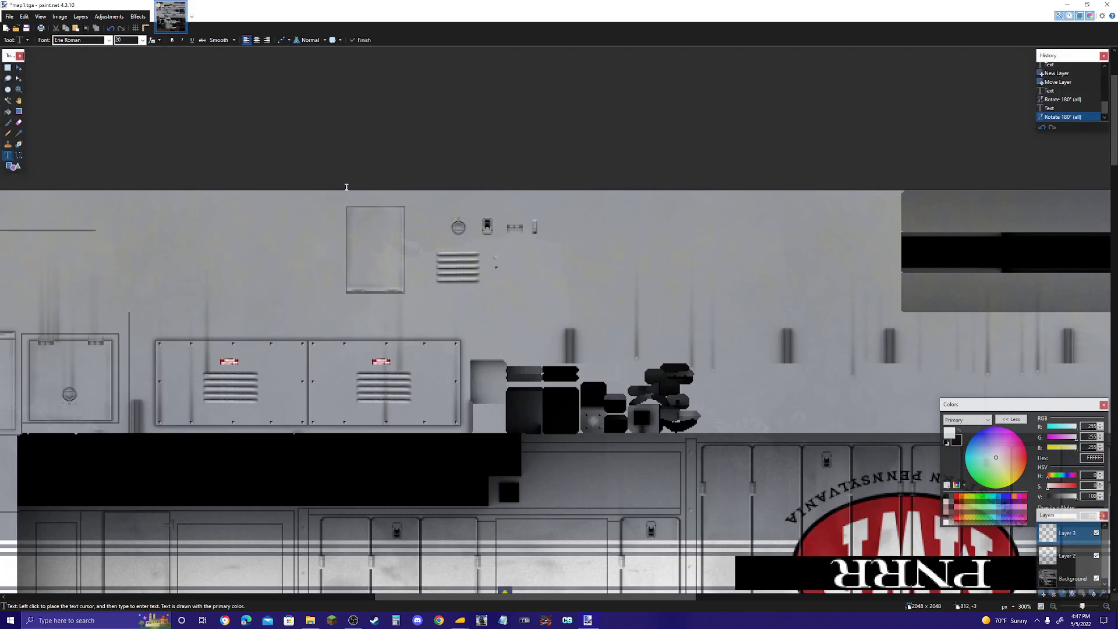
pyautogui.scroll(-20, 347, 187)
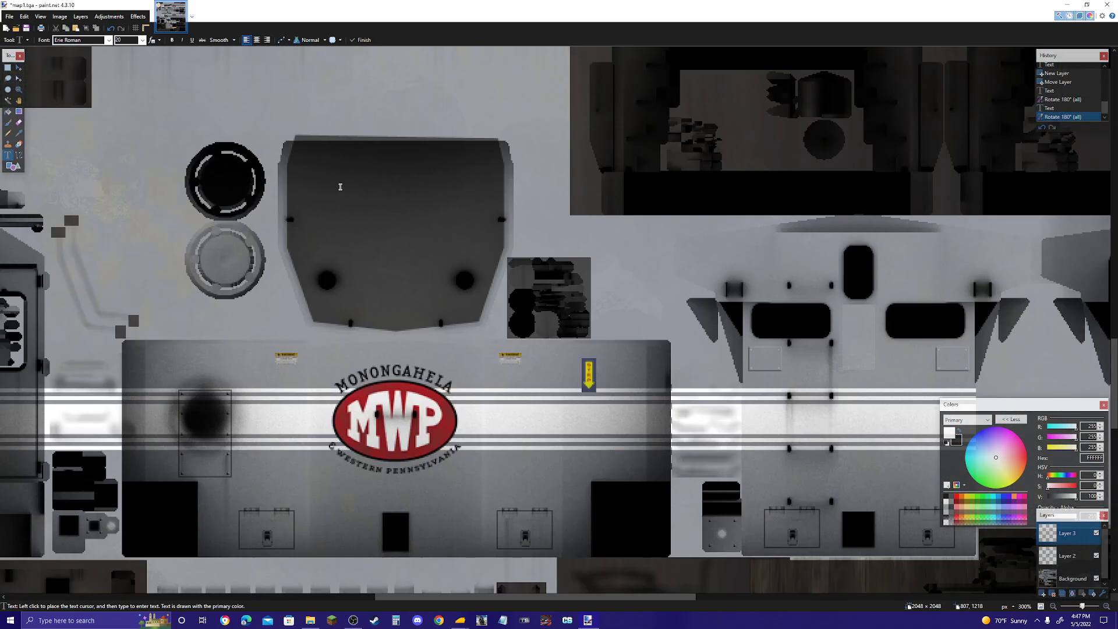
pyautogui.scroll(-6, 340, 187)
pyautogui.scroll(5, 162, 172)
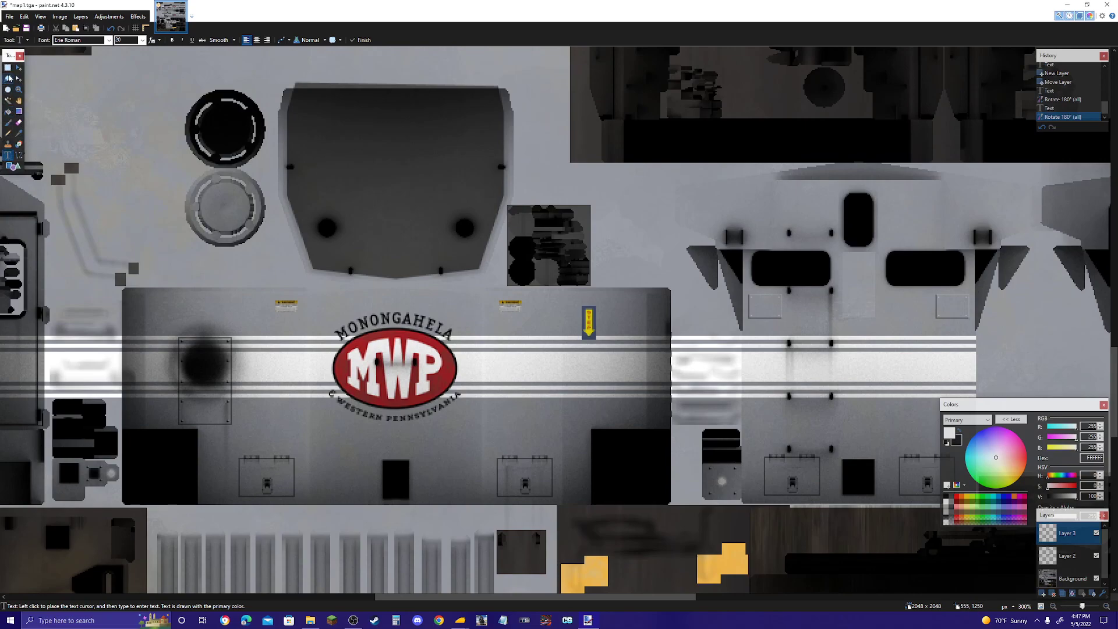
# Step: On Layer 2, draw a filled black rectangle across the middle of the smaller MWP logo
pyautogui.click(13, 165)
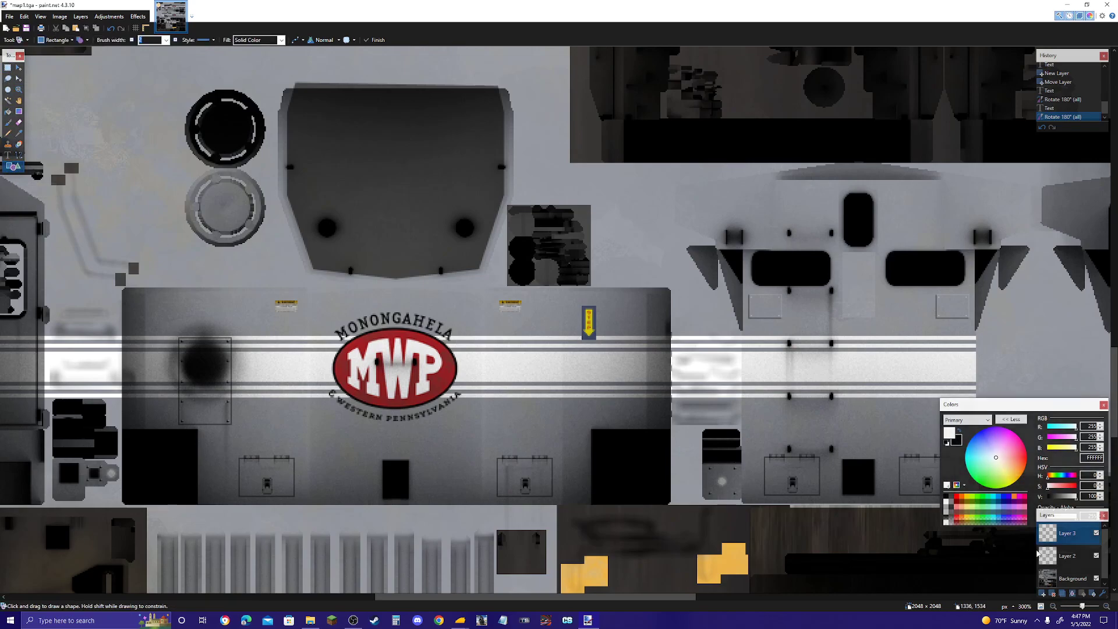
pyautogui.click(1066, 555)
pyautogui.click(960, 432)
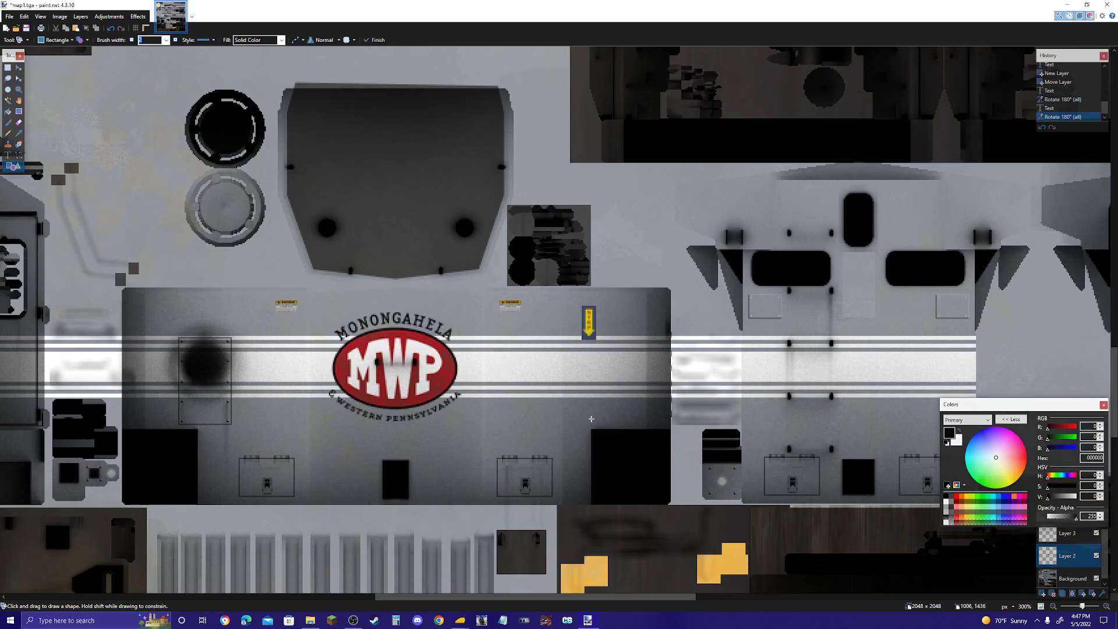
pyautogui.moveTo(302, 337)
pyautogui.mouseDown()
pyautogui.moveTo(353, 372)
pyautogui.moveTo(439, 391)
pyautogui.moveTo(494, 386)
pyautogui.moveTo(494, 369)
pyautogui.moveTo(508, 383)
pyautogui.mouseUp()
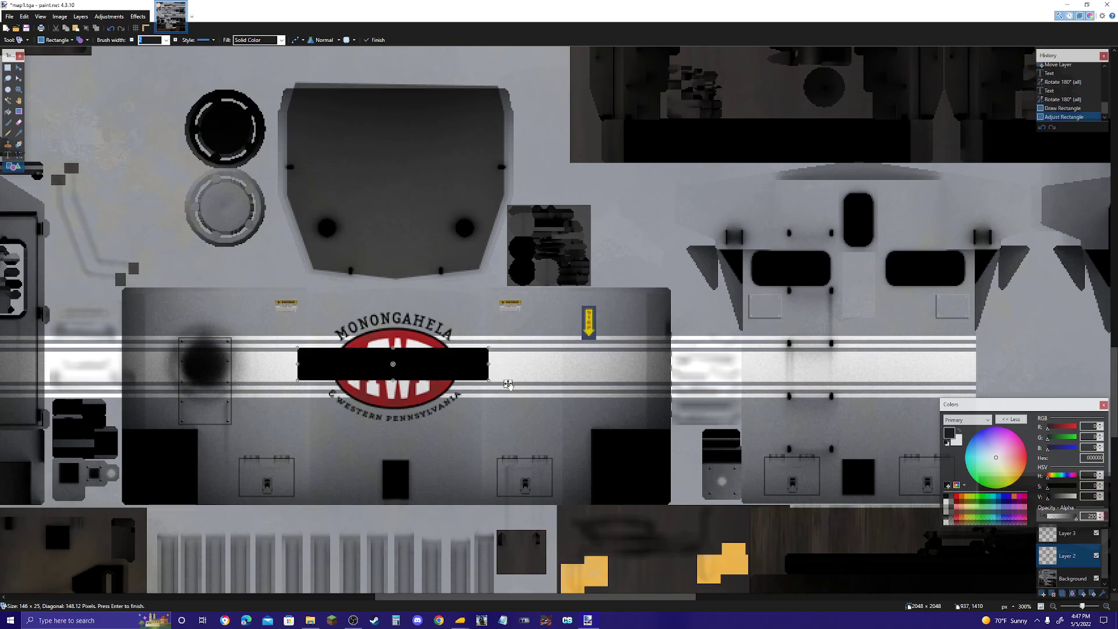
pyautogui.press('Return')
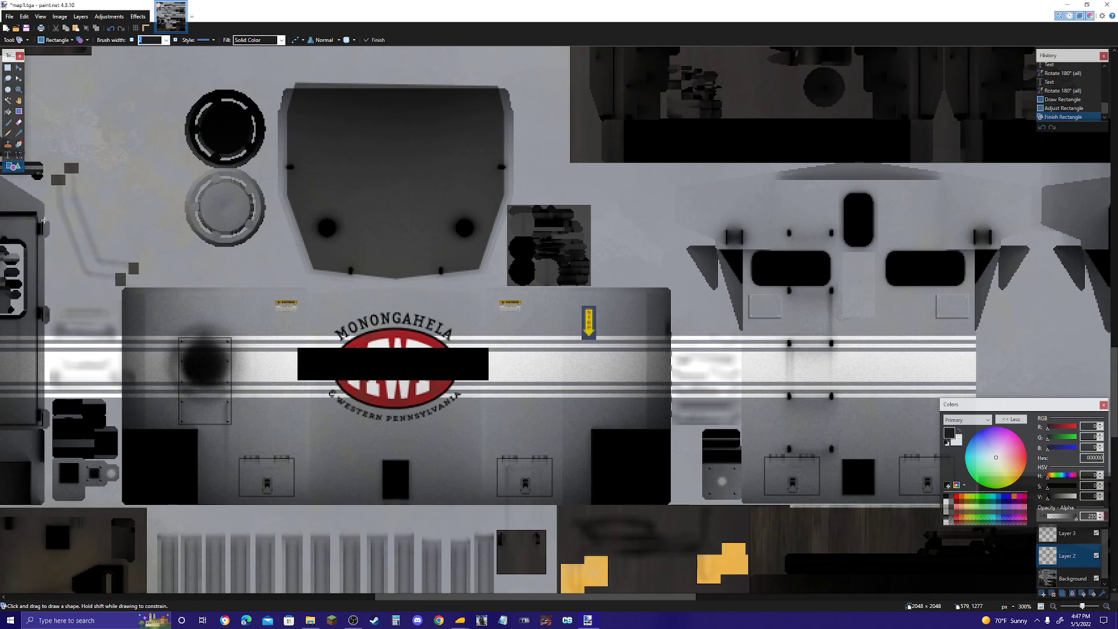
# Step: On Layer 3, add white 'PNRR' text centred on the new black bar, then zoom out to 50%
pyautogui.click(7, 155)
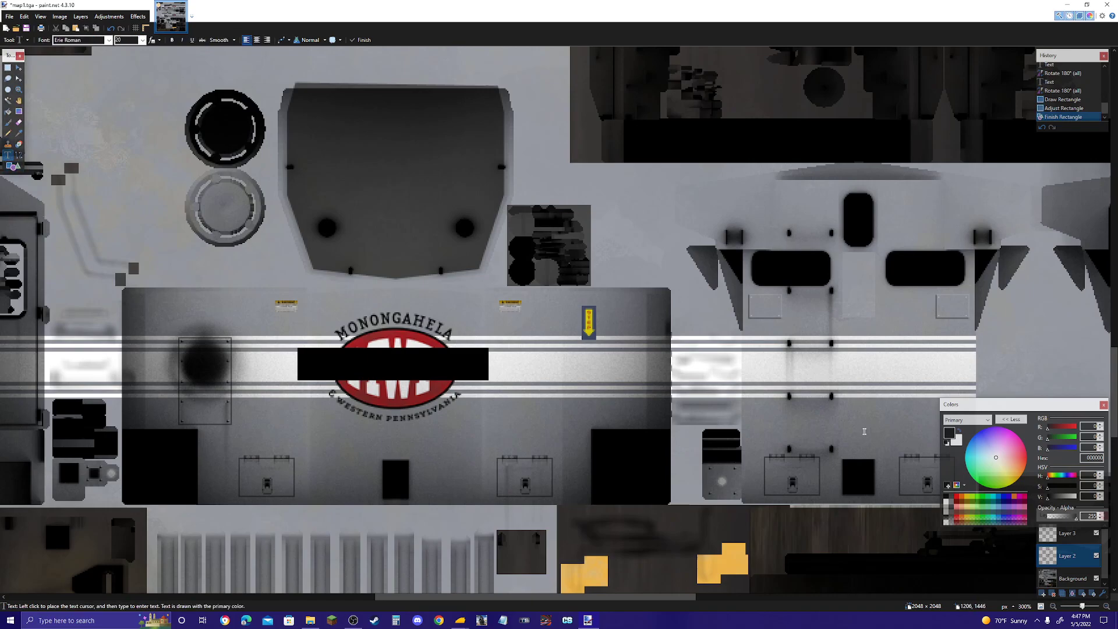
pyautogui.click(1069, 534)
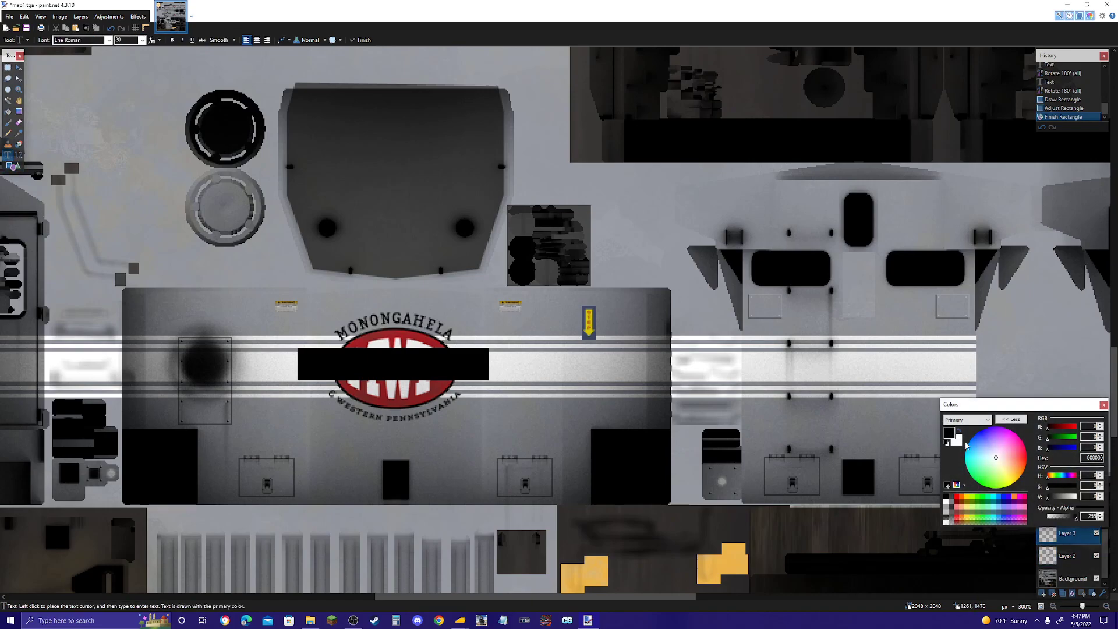
pyautogui.click(960, 430)
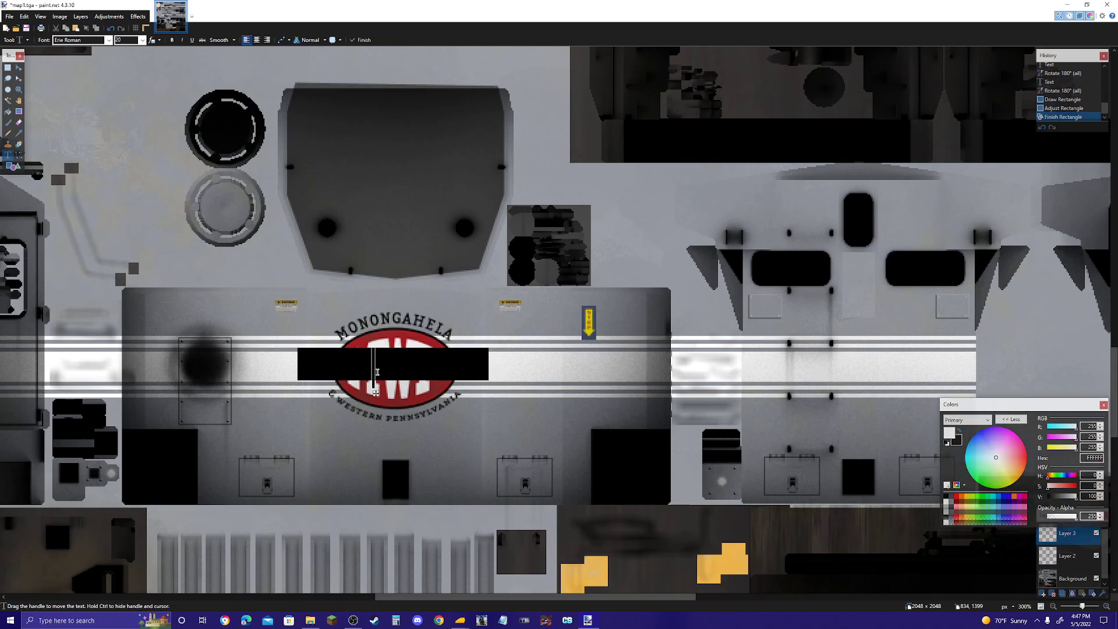
pyautogui.click(374, 352)
pyautogui.write('PNRR')
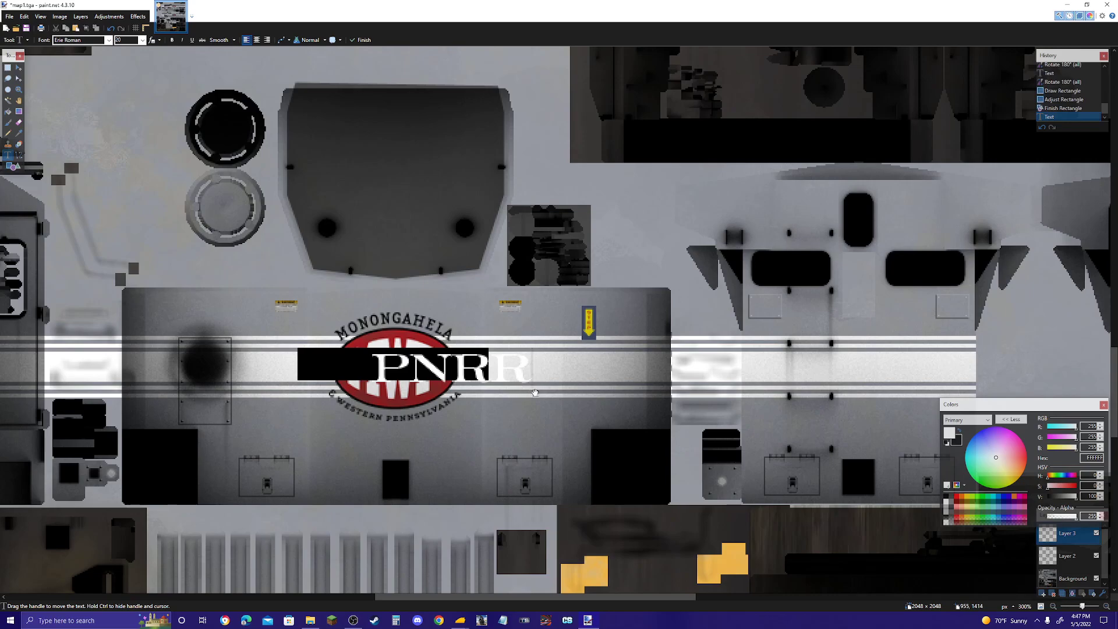
pyautogui.moveTo(535, 393); pyautogui.dragTo(479, 394)
pyautogui.click(623, 409)
pyautogui.scroll(15, 624, 408)
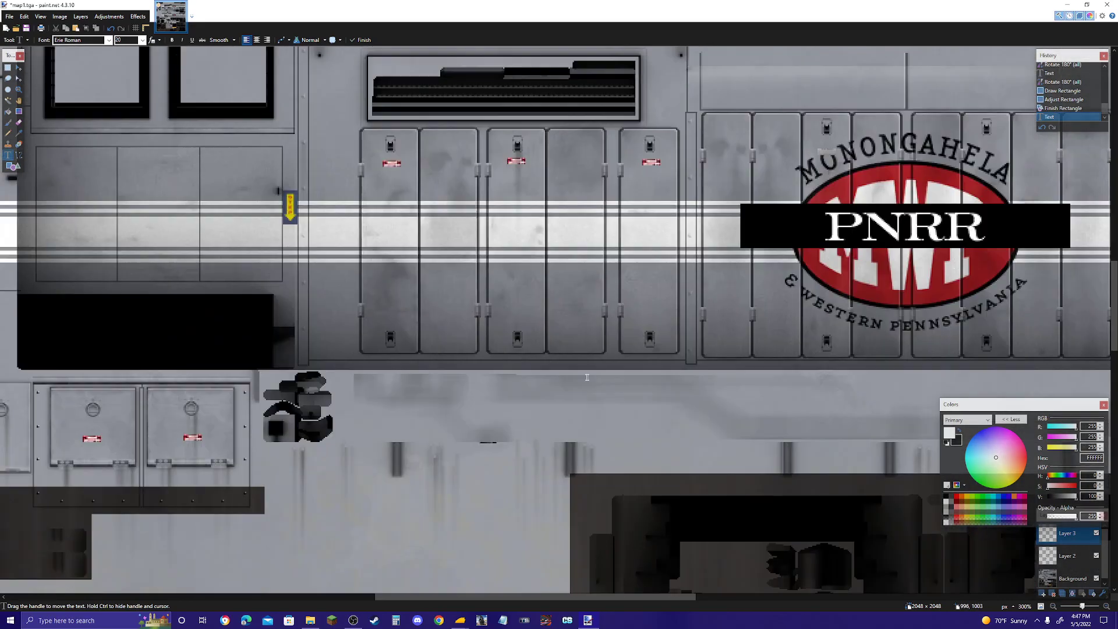
pyautogui.scroll(-4, 606, 387)
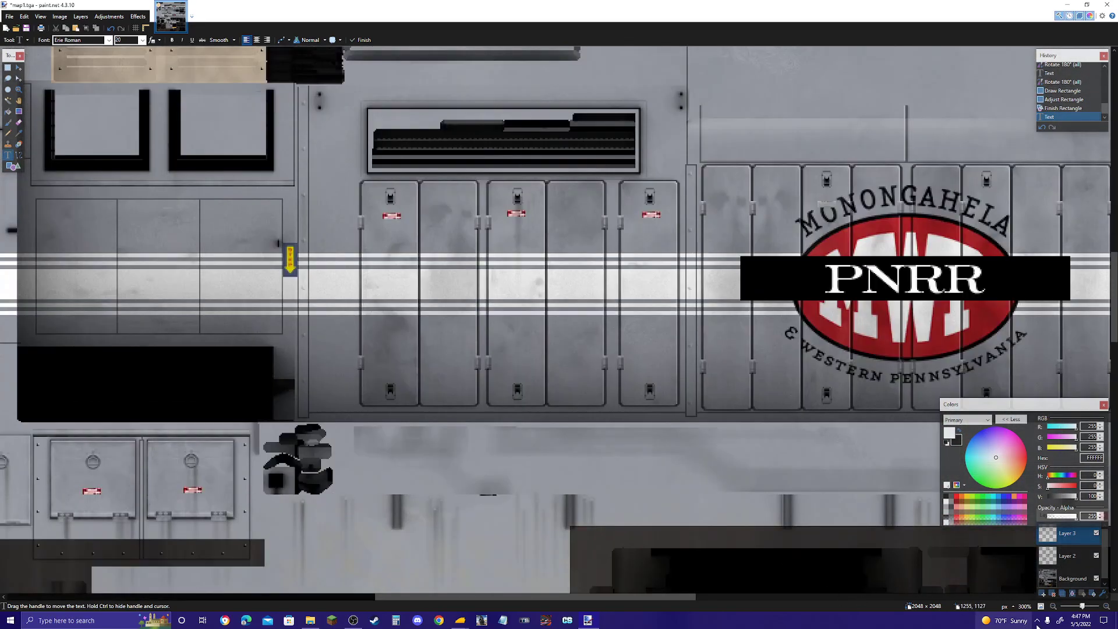
pyautogui.click(1082, 608)
pyautogui.moveTo(1081, 608); pyautogui.dragTo(1078, 608)
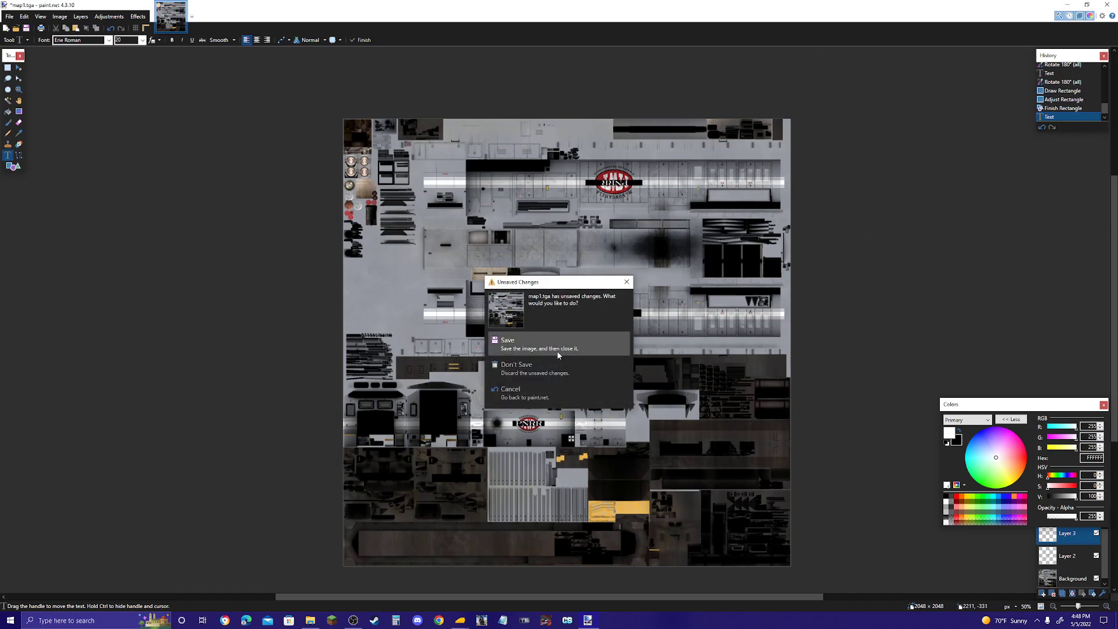
# Step: Save the image as TGA over the existing map1.tga, flattening the layers, then close paint.net
pyautogui.click(557, 347)
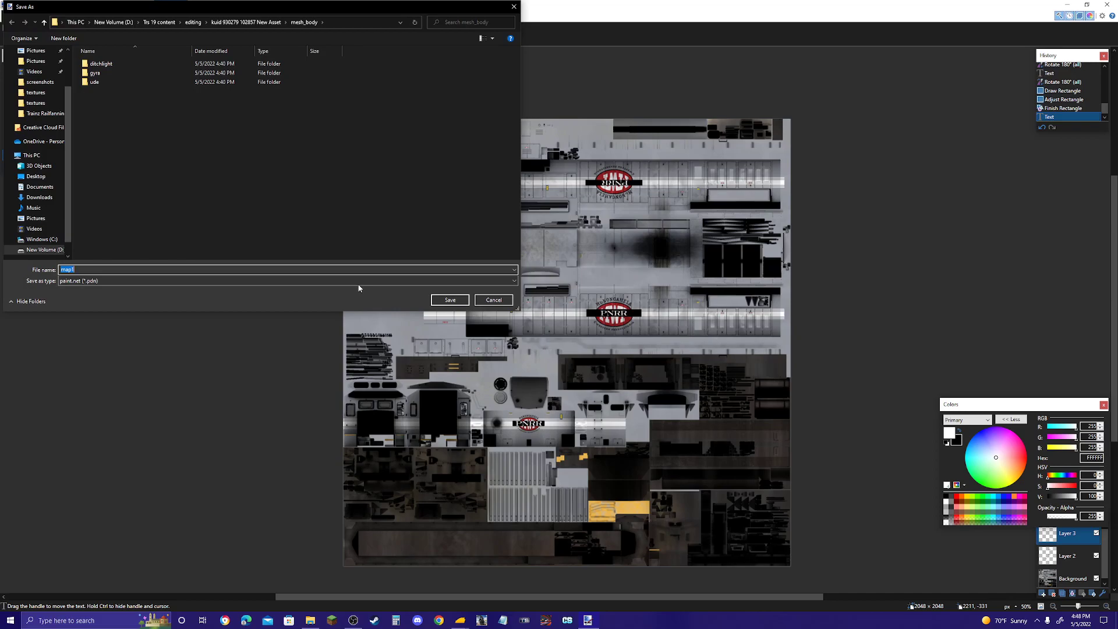
pyautogui.click(359, 282)
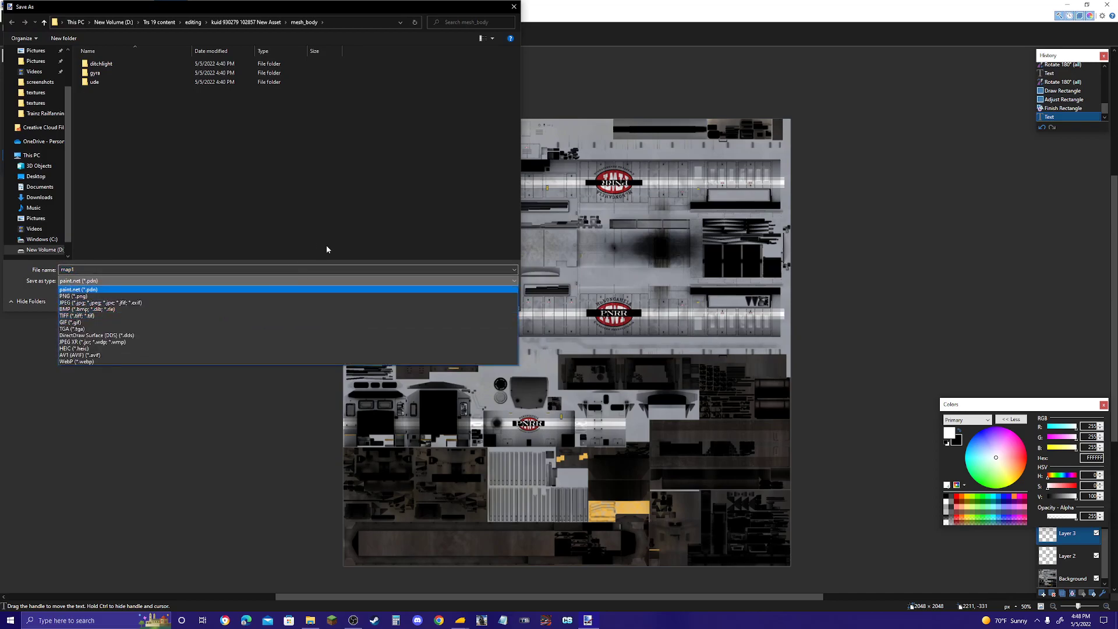
pyautogui.click(70, 329)
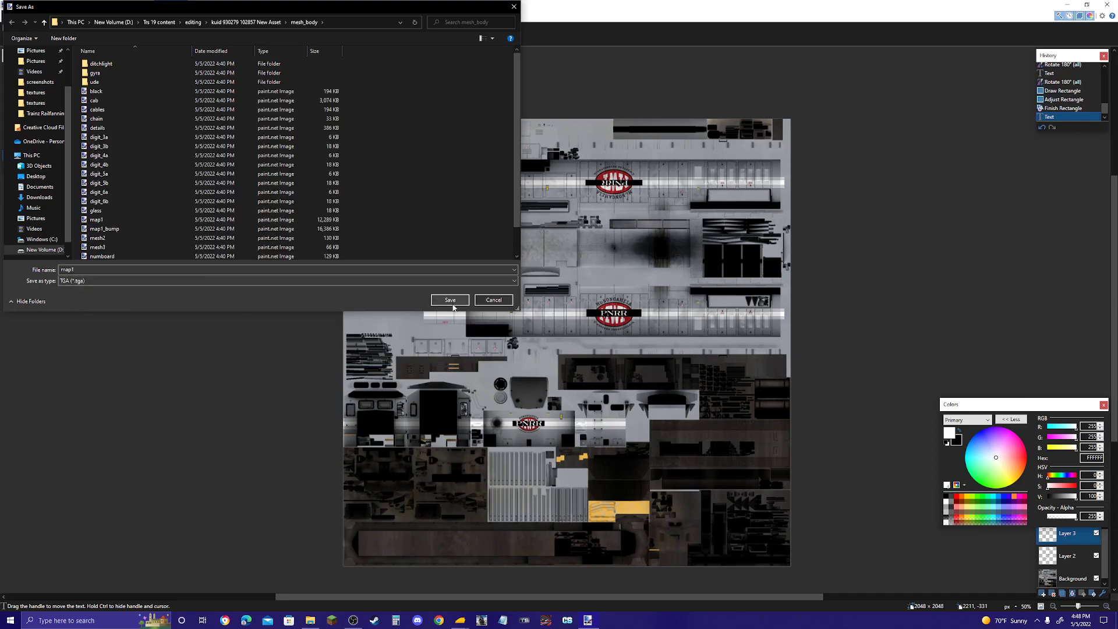
pyautogui.click(452, 300)
pyautogui.click(581, 310)
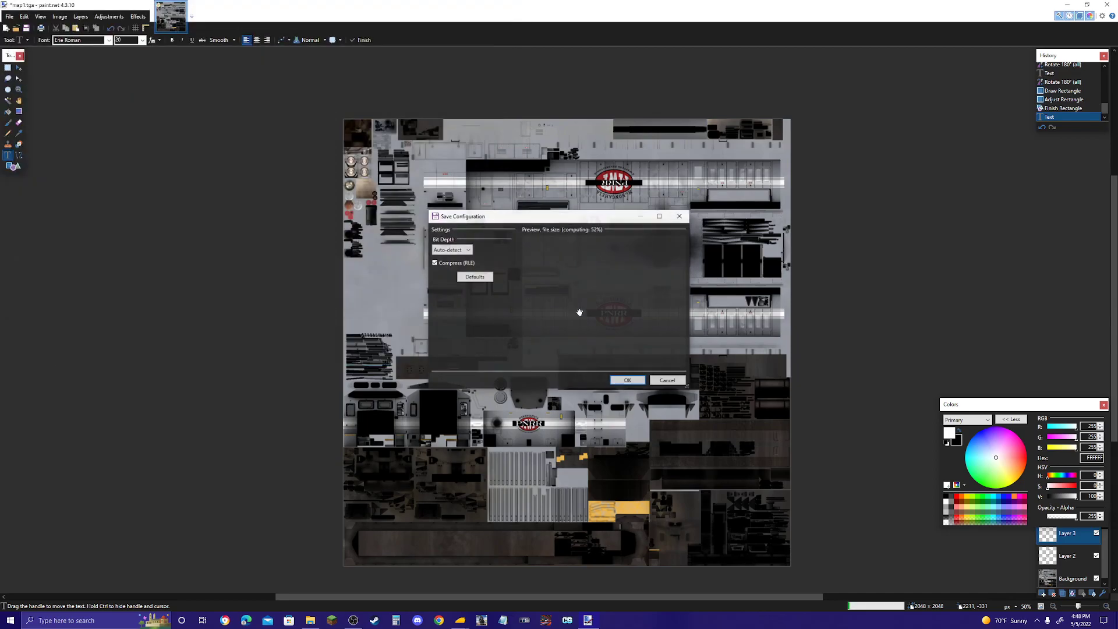
pyautogui.click(627, 379)
pyautogui.click(513, 322)
pyautogui.hotkey('alt', 'F4')
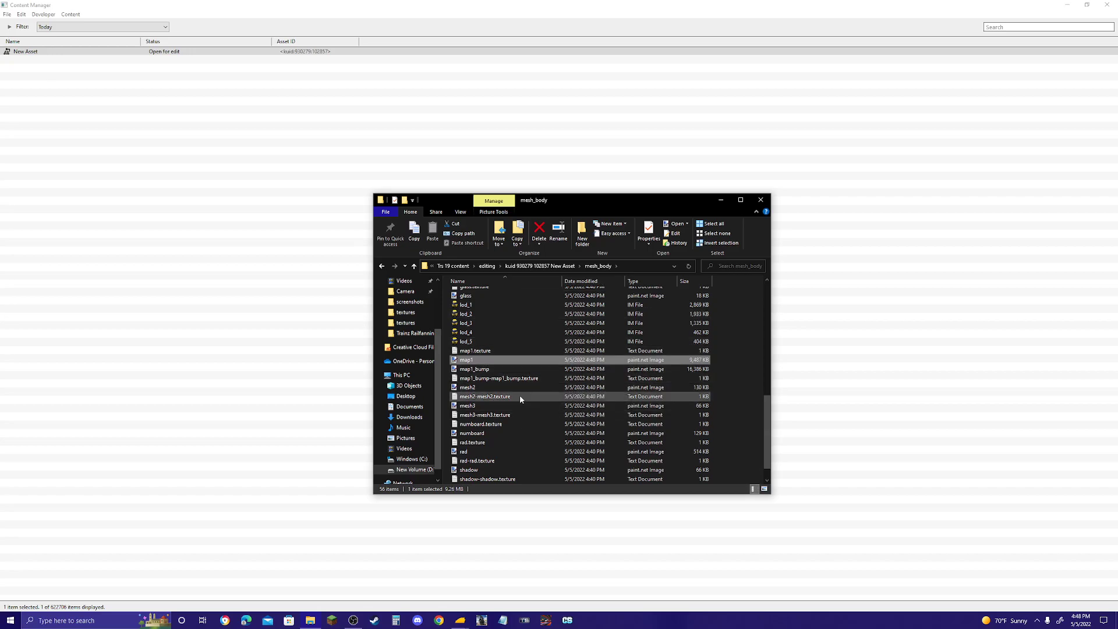
# Step: Check map1 in the mesh_body folder, then go up to the asset's folder
pyautogui.scroll(2, 492, 424)
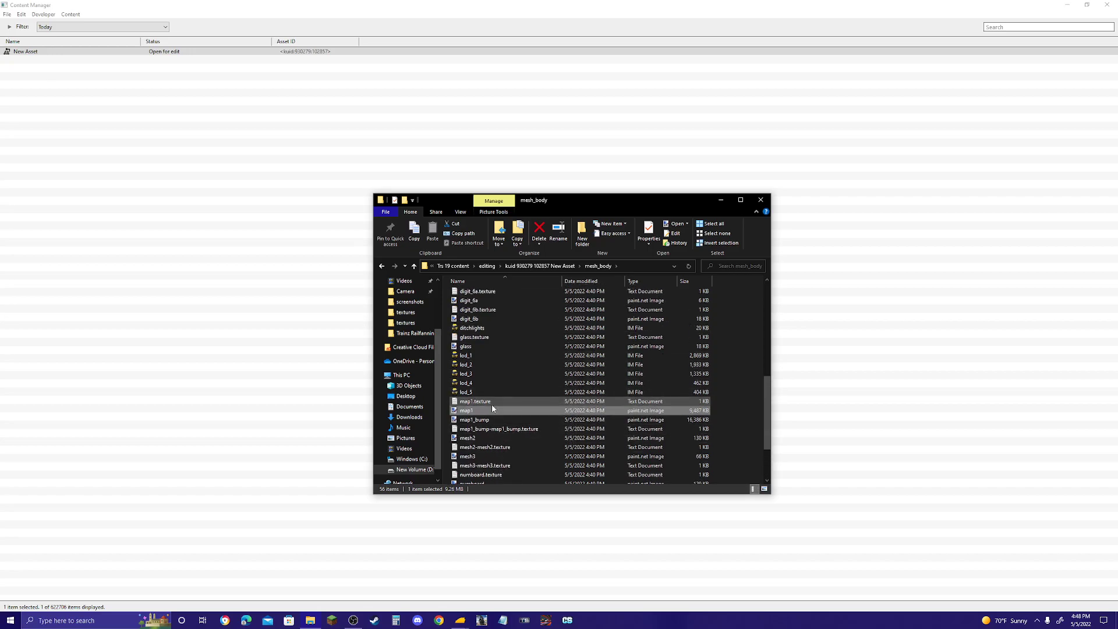
pyautogui.click(494, 439)
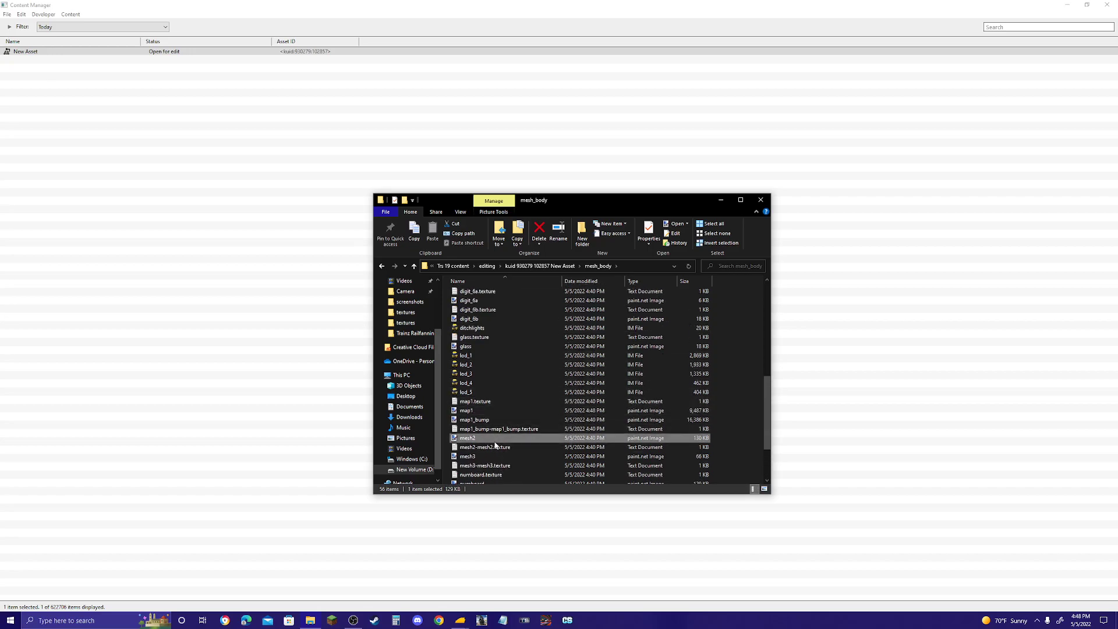
pyautogui.scroll(-1, 506, 441)
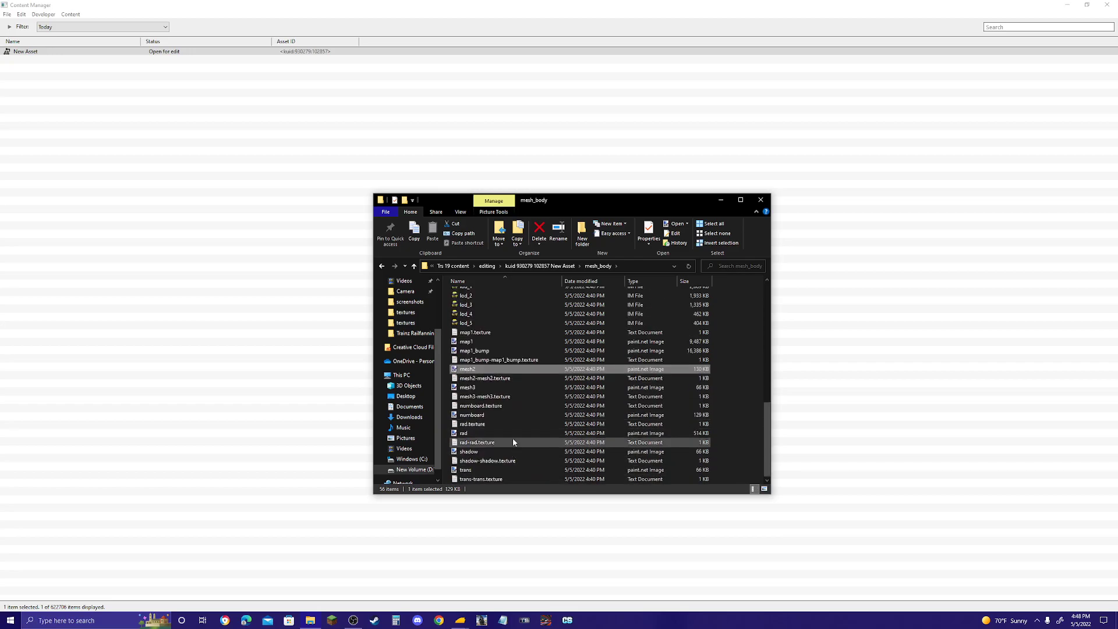
pyautogui.scroll(10, 513, 438)
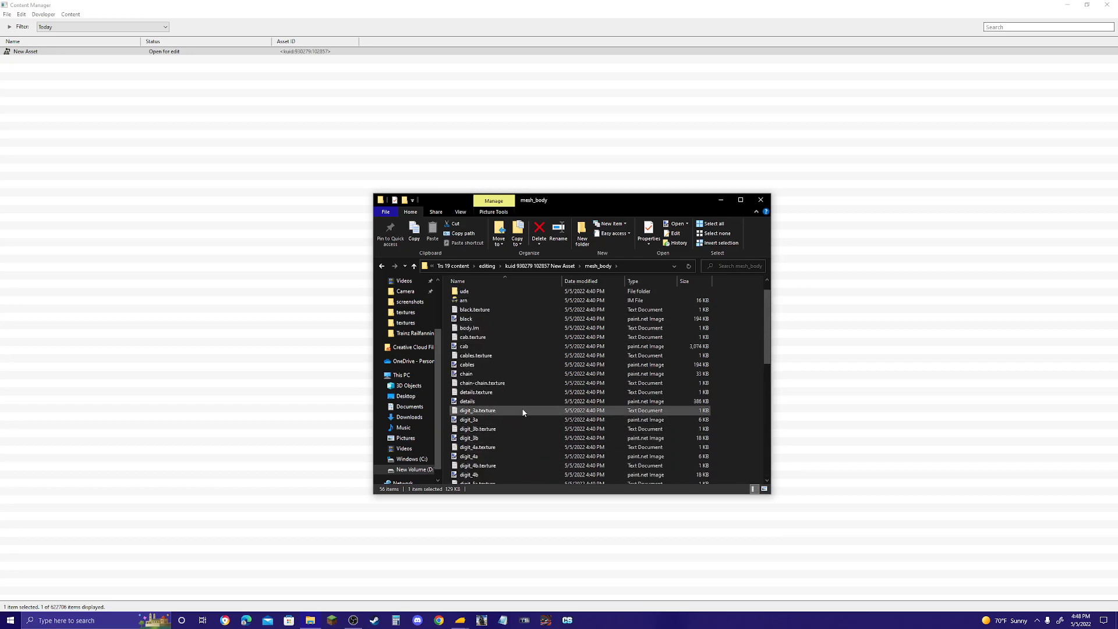
pyautogui.click(523, 266)
# Step: Close the folder window and submit the edits for New Asset in Content Manager
pyautogui.click(761, 201)
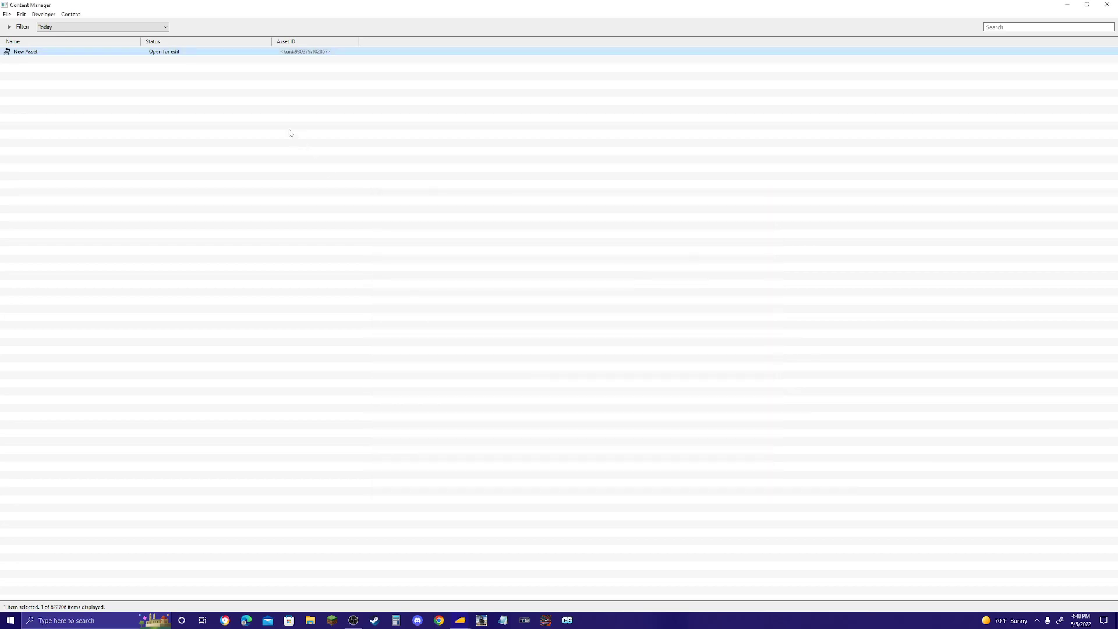
pyautogui.rightClick(155, 51)
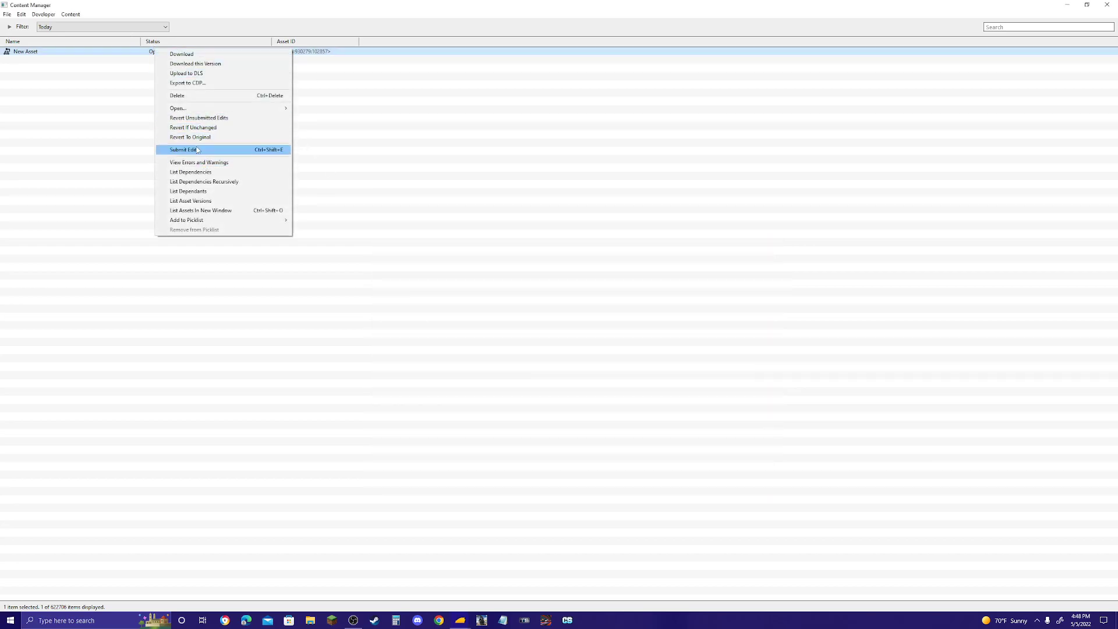
pyautogui.click(90, 87)
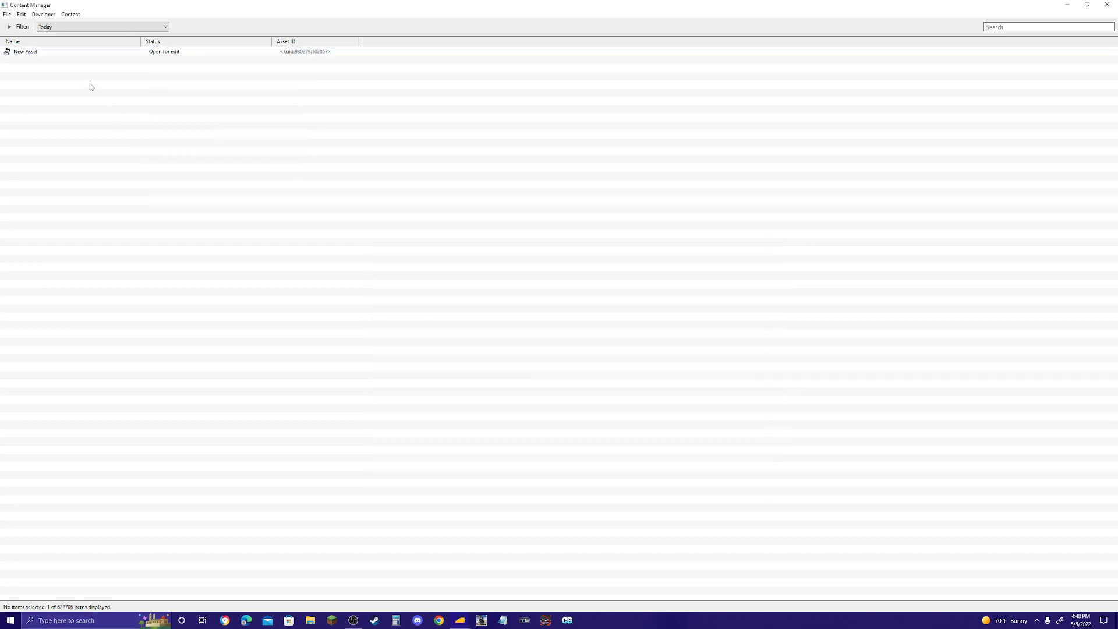
pyautogui.rightClick(100, 53)
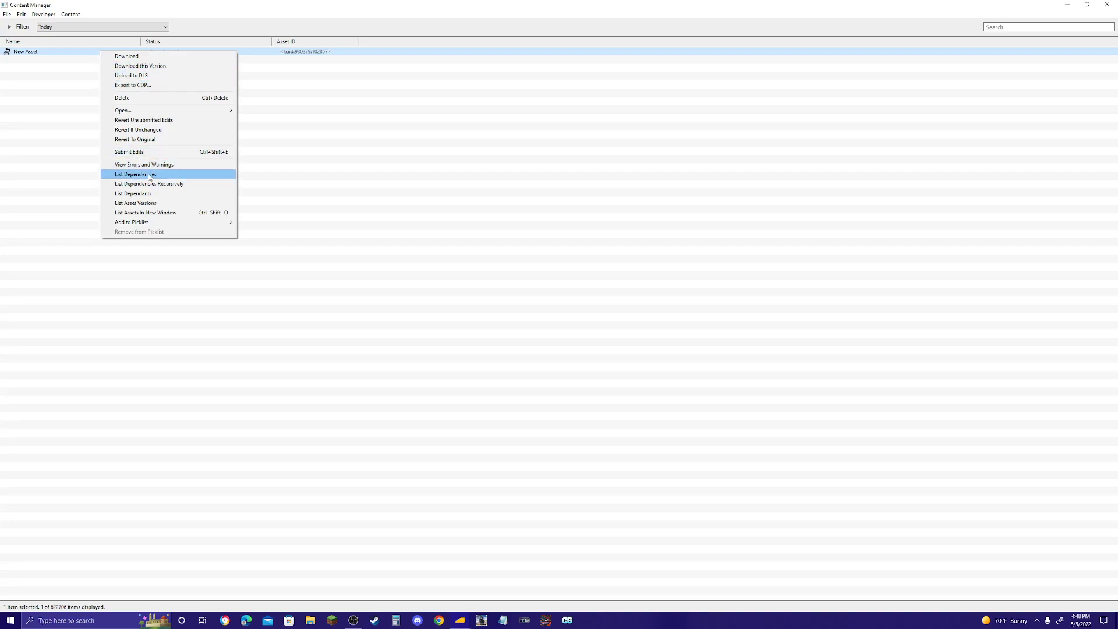
pyautogui.click(138, 152)
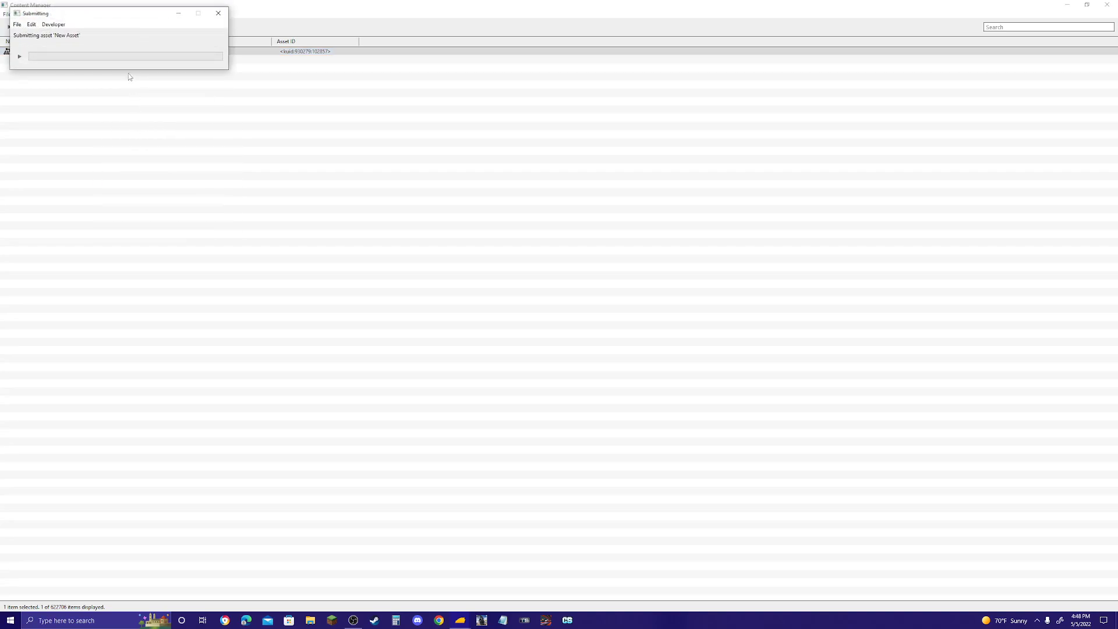
pyautogui.moveTo(79, 22); pyautogui.dragTo(537, 78)
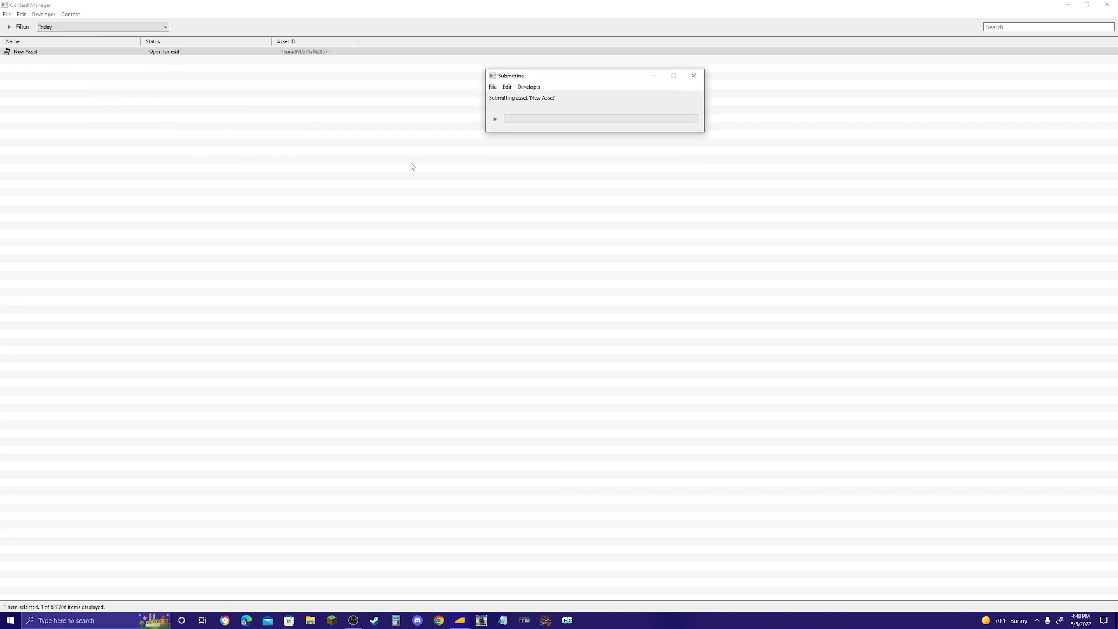
# Step: Open the submitted locomotive asset in Preview Asset
pyautogui.rightClick(93, 54)
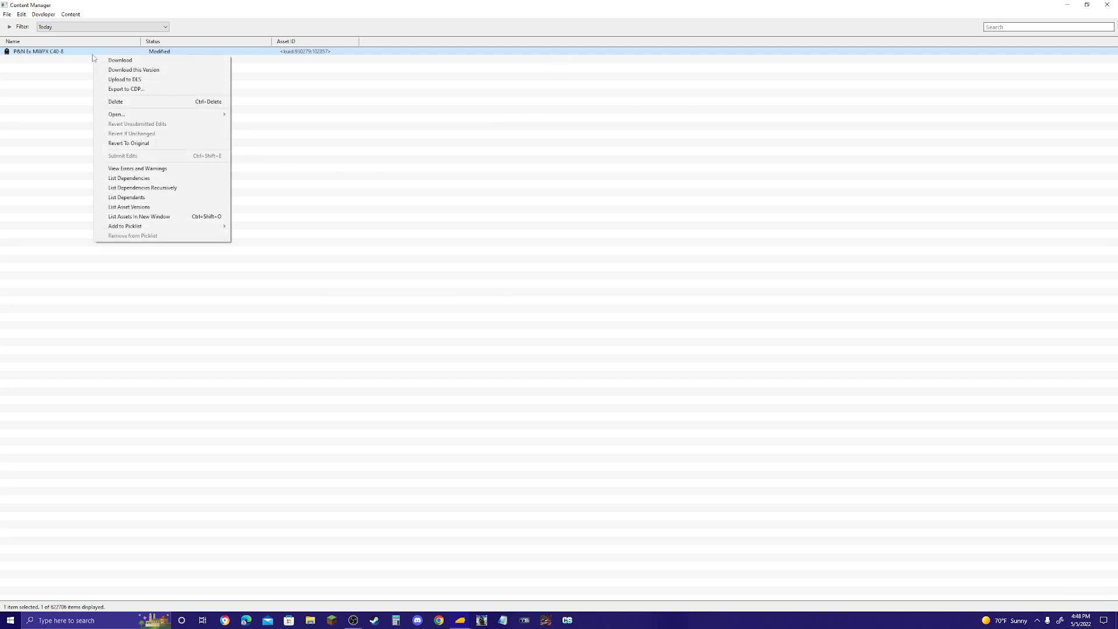
pyautogui.moveTo(153, 115)
pyautogui.click(267, 172)
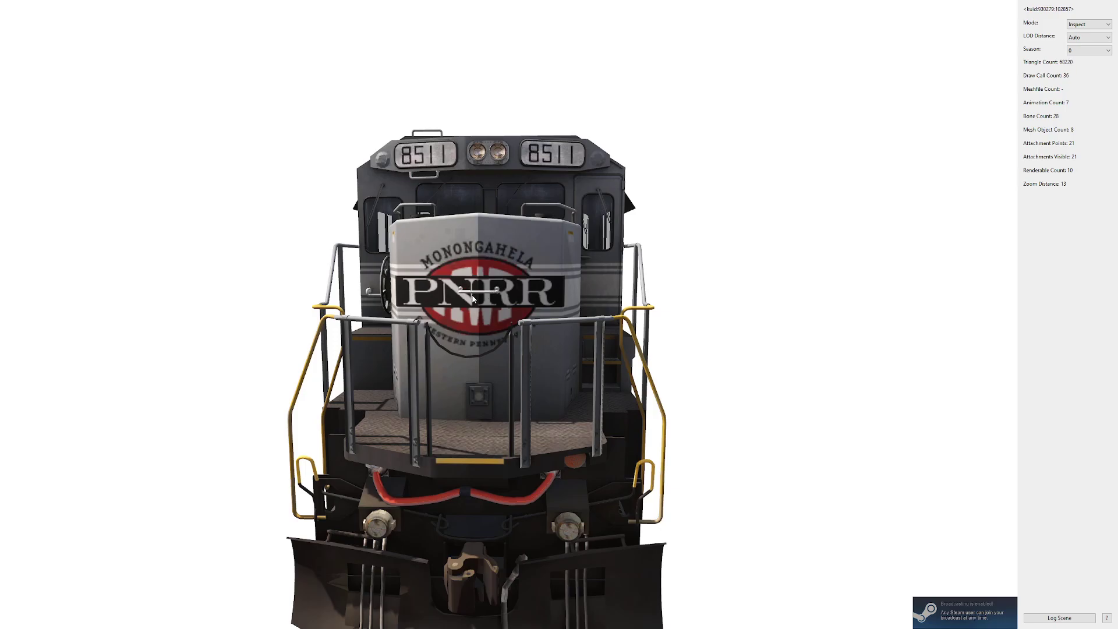
# Step: Orbit and zoom around locomotive 8511 to check the PNRR heralds on its sides and nose
pyautogui.moveTo(473, 299); pyautogui.dragTo(815, 395)
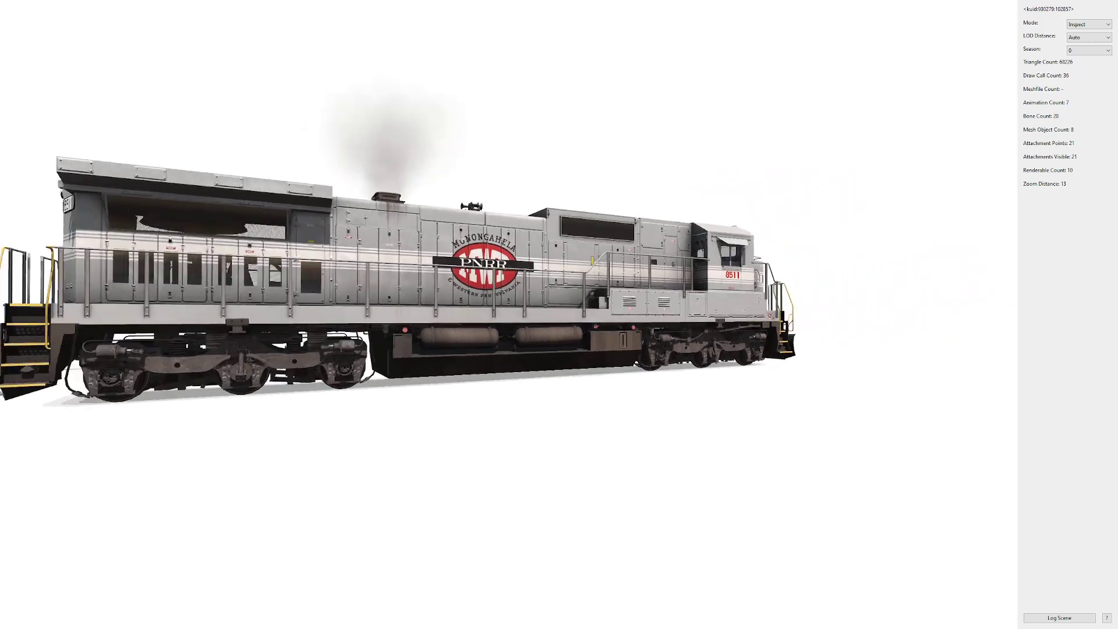
pyautogui.scroll(3, 509, 262)
pyautogui.scroll(-8, 509, 262)
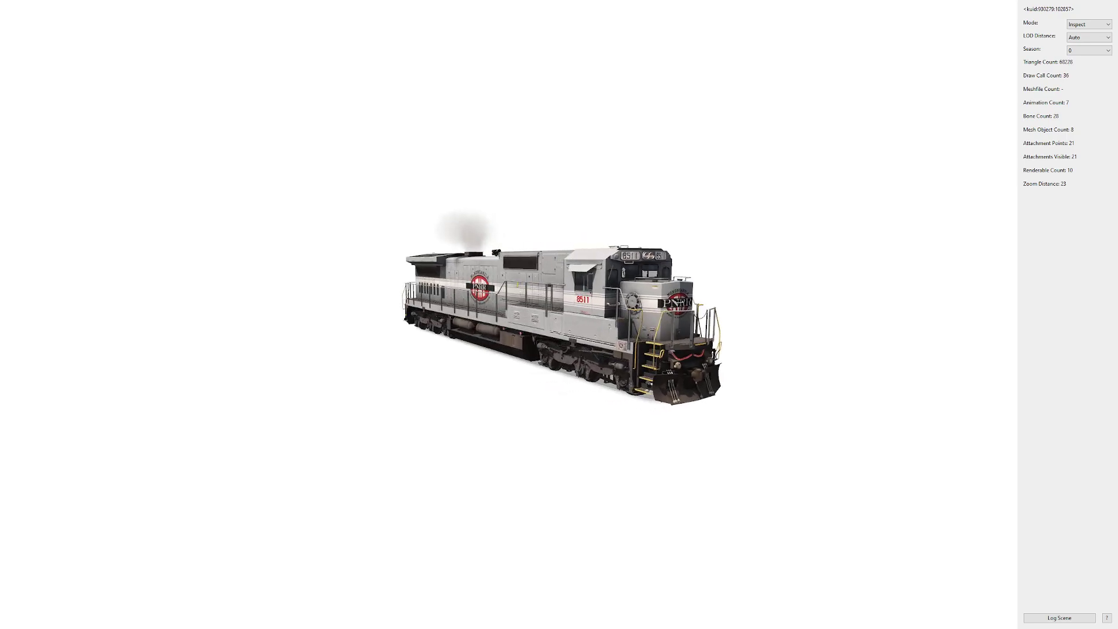
pyautogui.scroll(5, 482, 301)
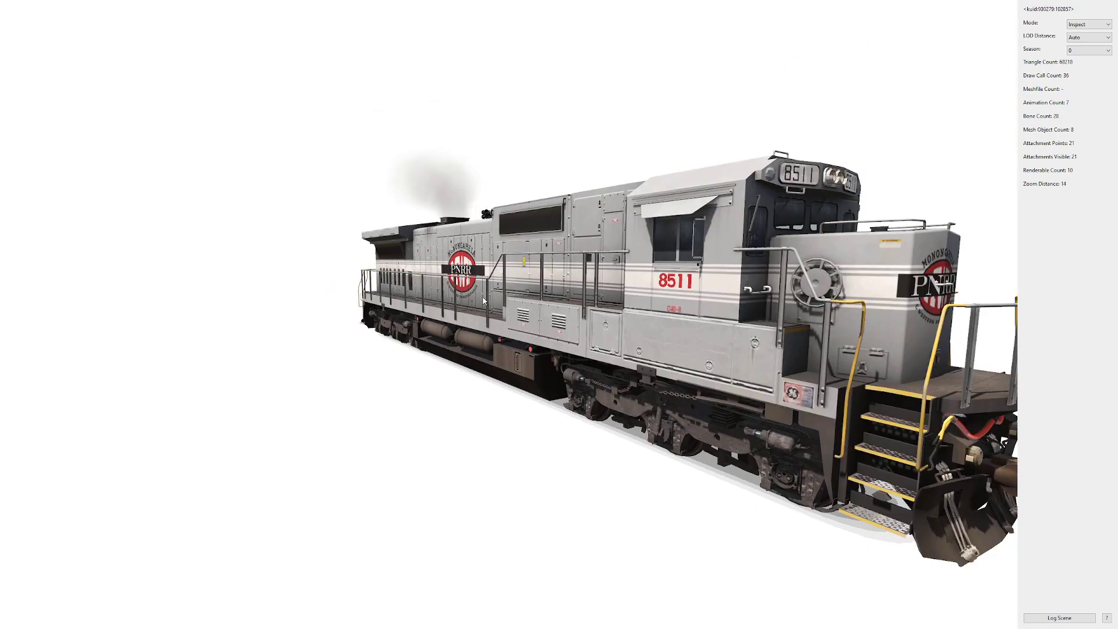
pyautogui.scroll(-2, 483, 300)
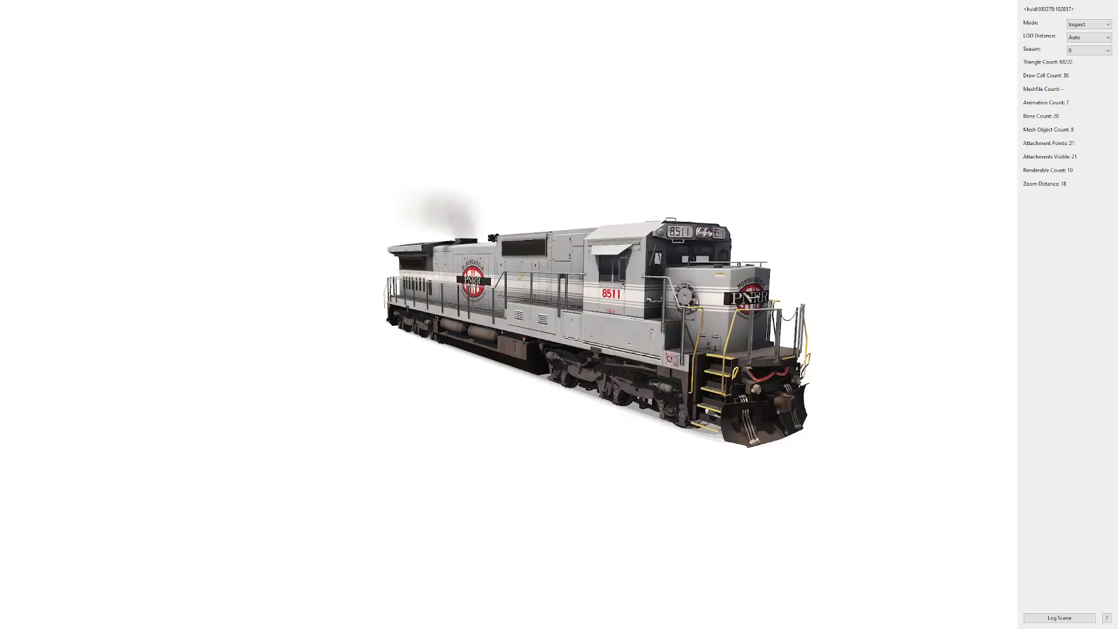